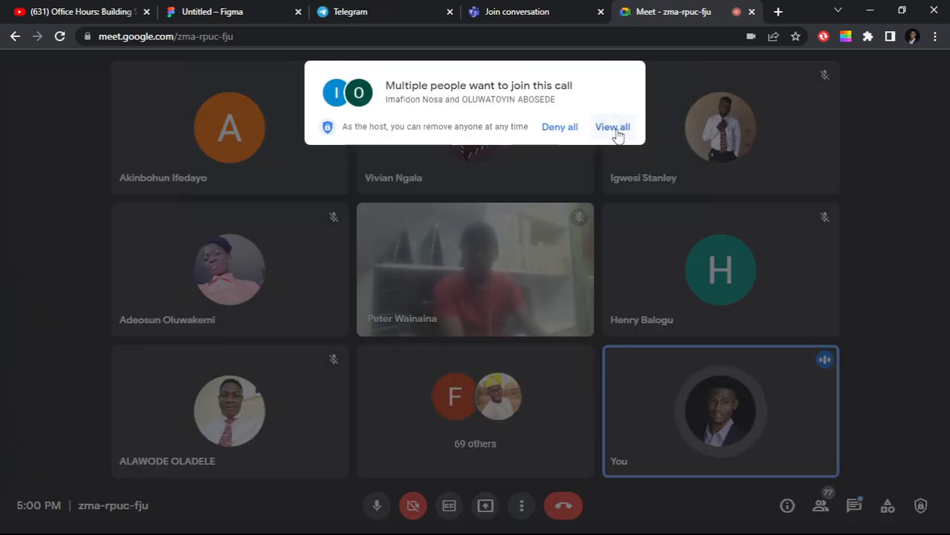
Step: Admit everyone waiting to join the call as their requests come in
left_click(614, 127)
left_click(608, 227)
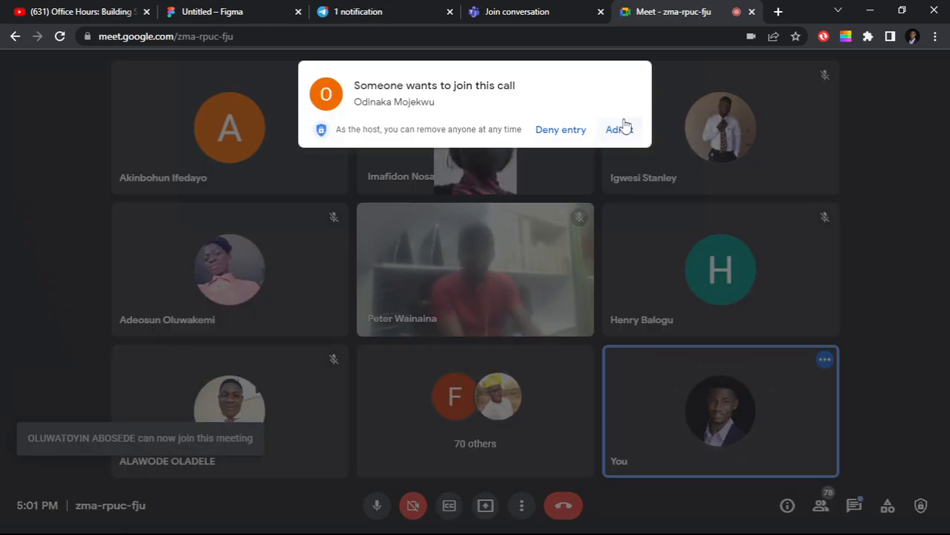
left_click(618, 129)
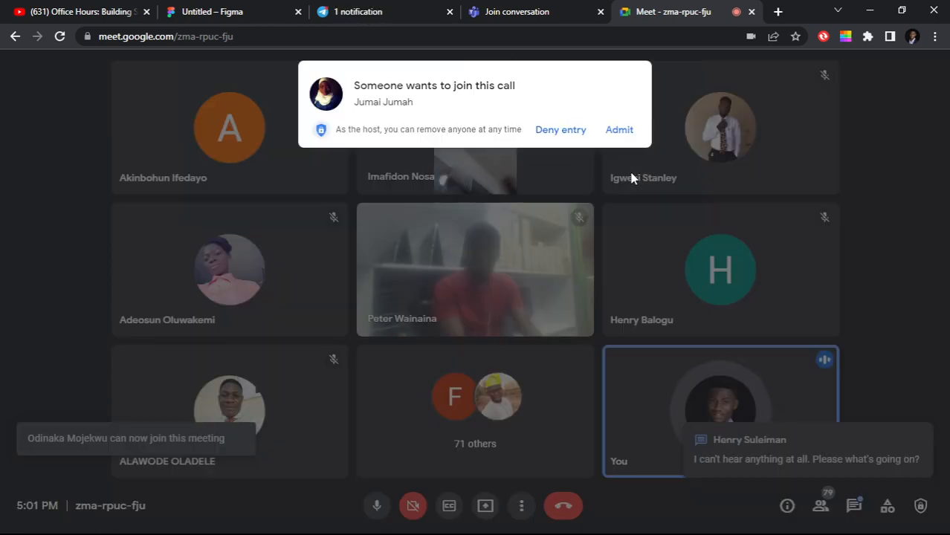
left_click(612, 128)
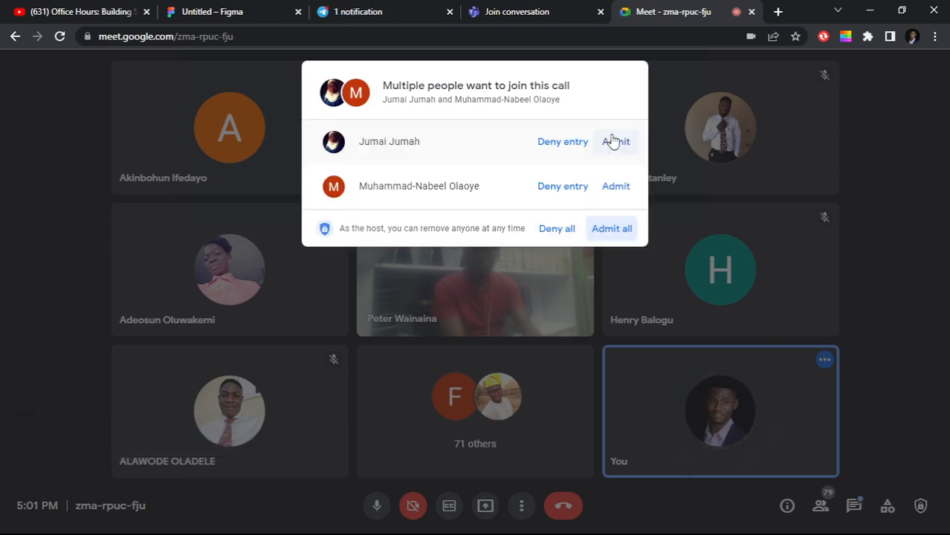
left_click(612, 229)
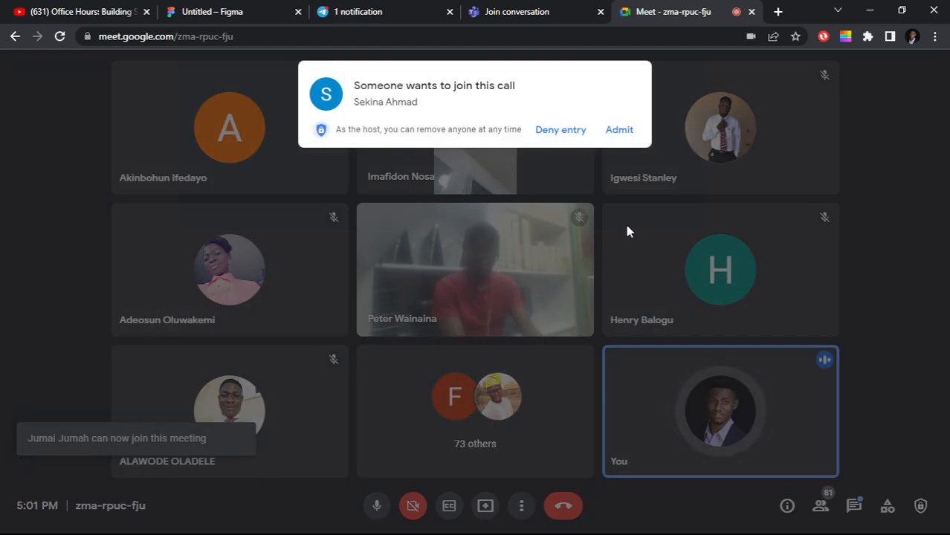
left_click(624, 138)
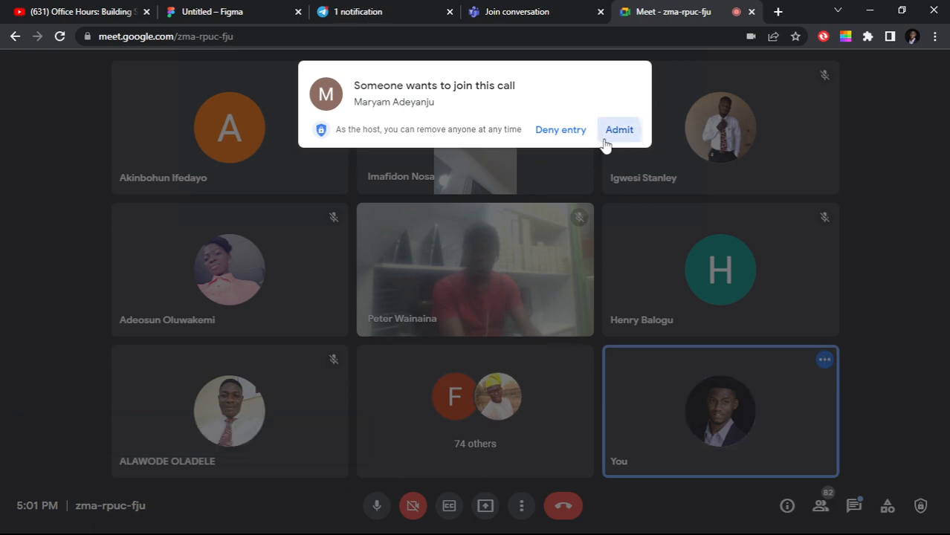
left_click(608, 134)
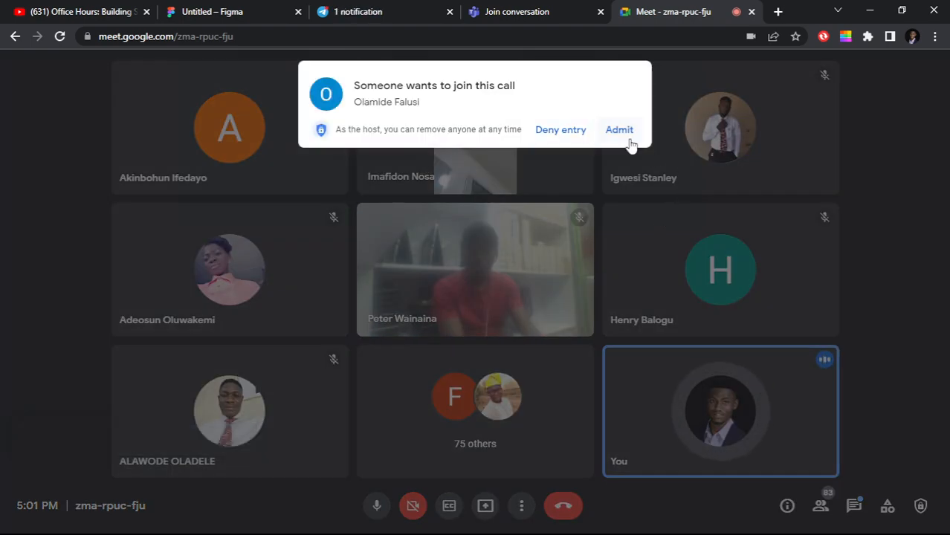
left_click(629, 143)
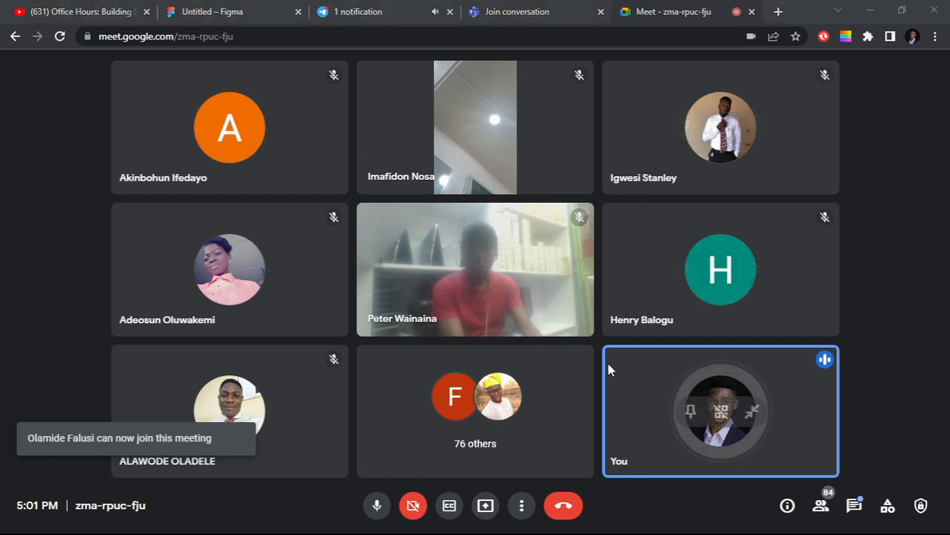
key("alt+Tab")
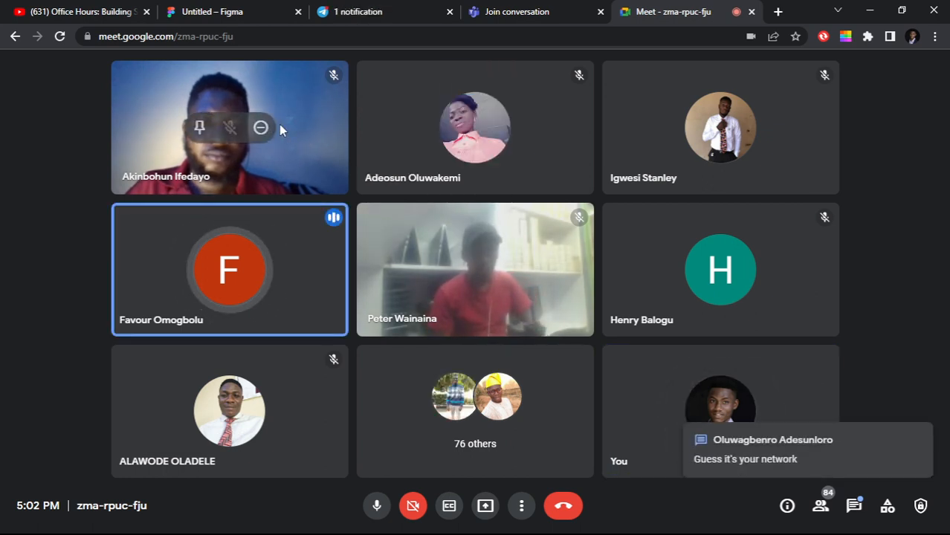
left_click(522, 505)
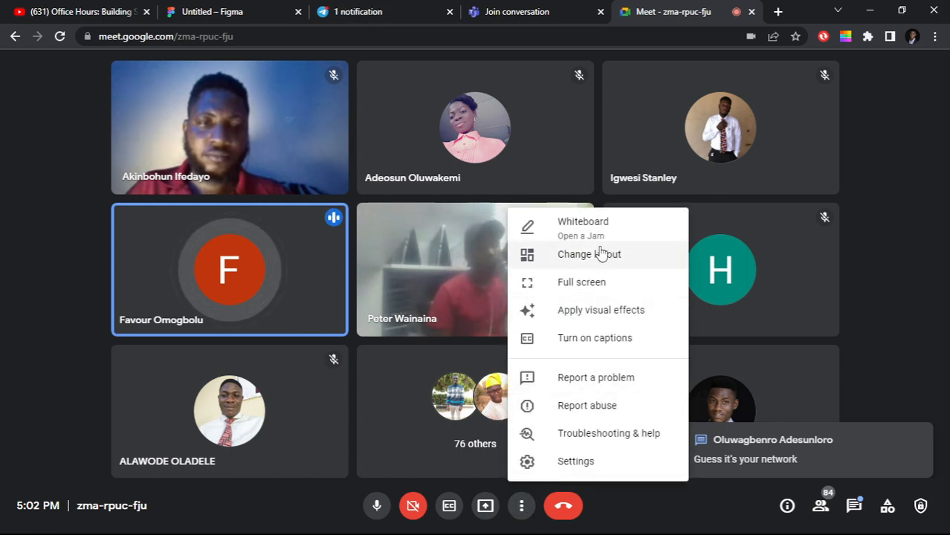
left_click(47, 273)
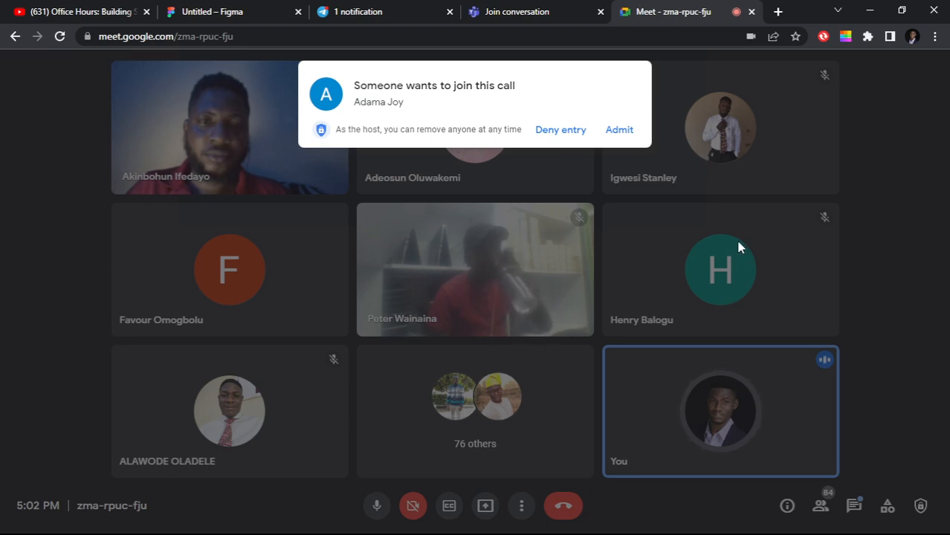
Step: Admit the next two single requesters and the following pair of waiting people to the meeting
left_click(625, 135)
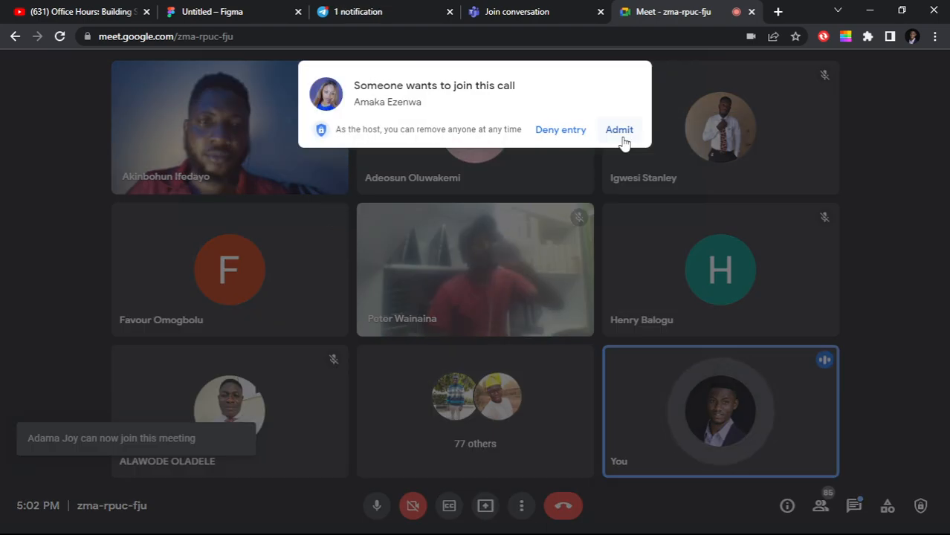
left_click(620, 131)
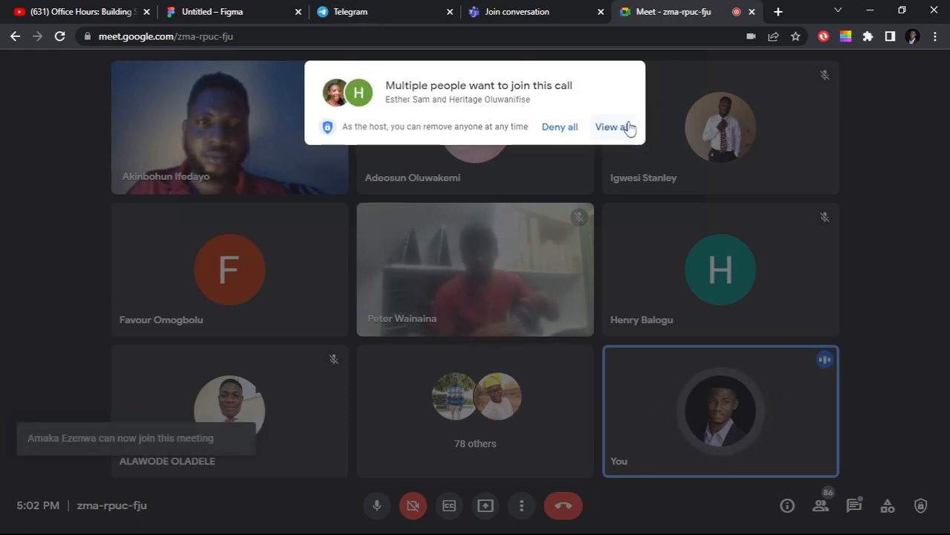
left_click(628, 127)
left_click(613, 233)
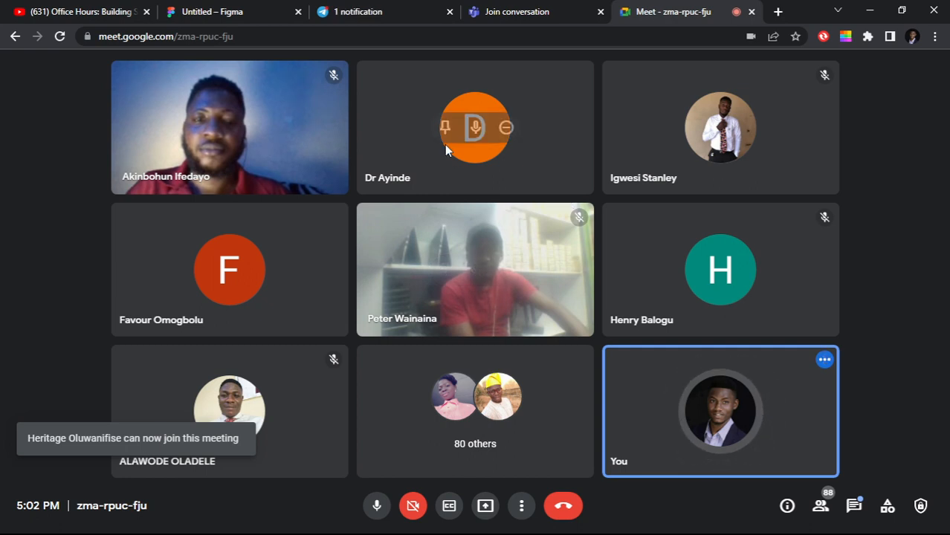
Step: Mute the unmuted participant in the top row's middle tile and admit the two new requesters
left_click(474, 128)
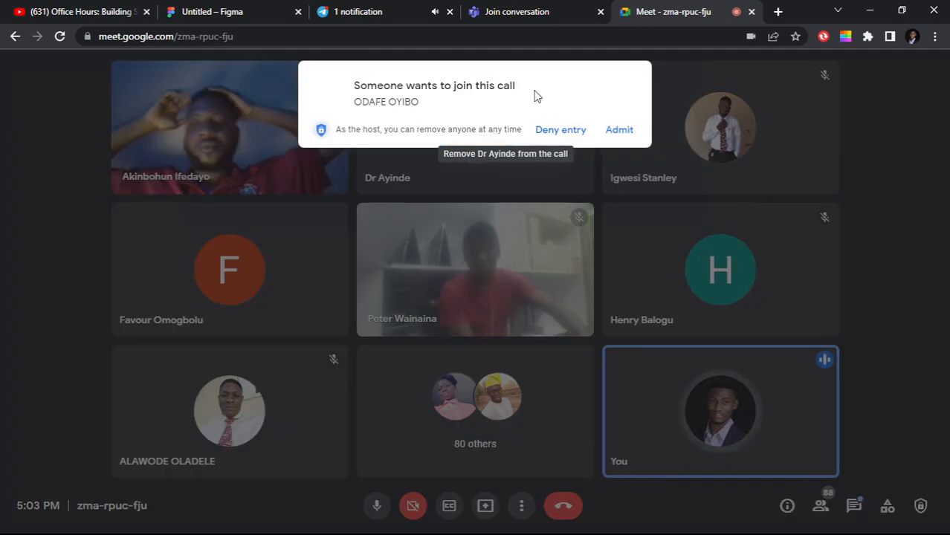
left_click(627, 130)
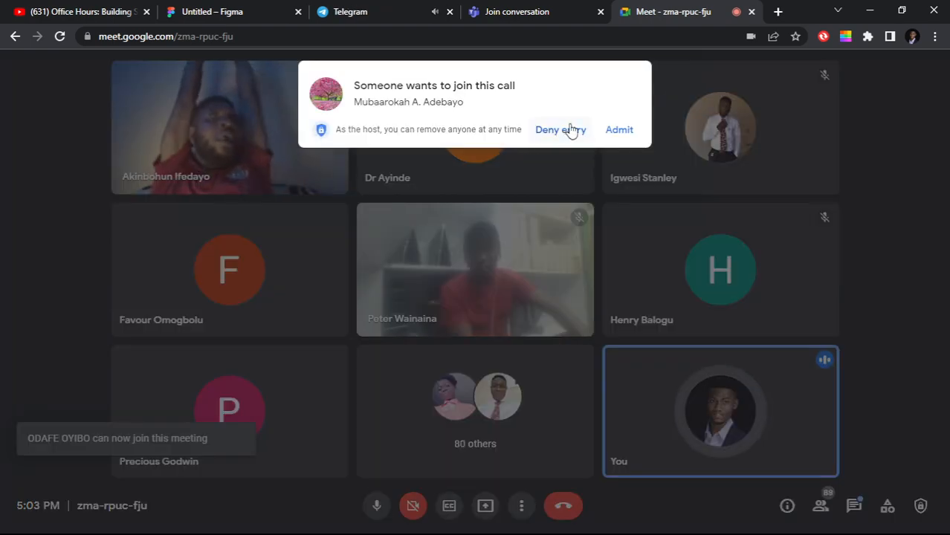
left_click(616, 131)
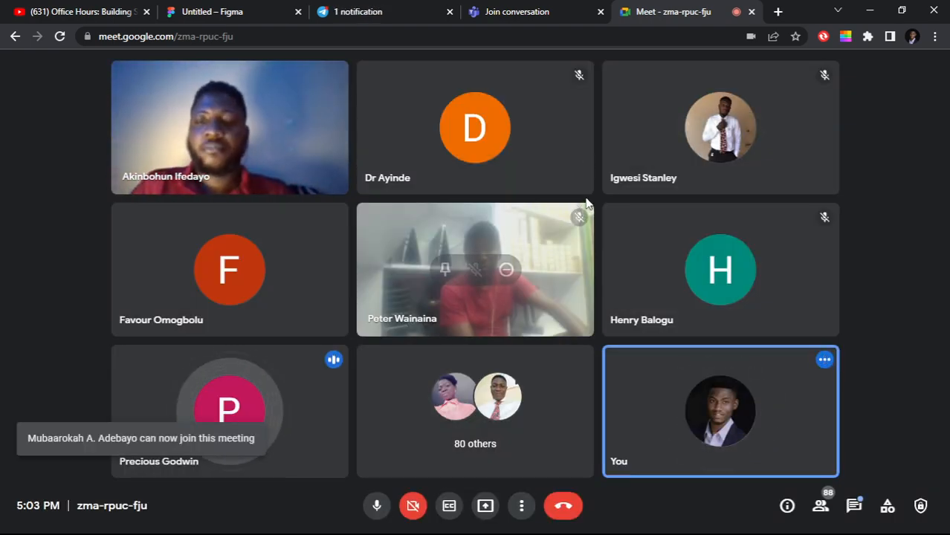
Step: Switch to the Untitled Figma file, set the invite permission to "can edit" and copy the file's share link
left_click(216, 15)
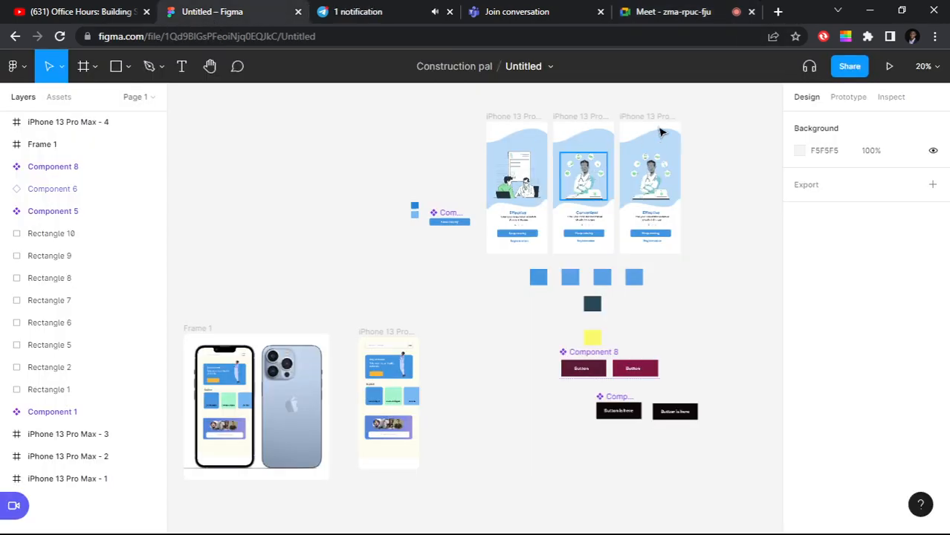
left_click(848, 67)
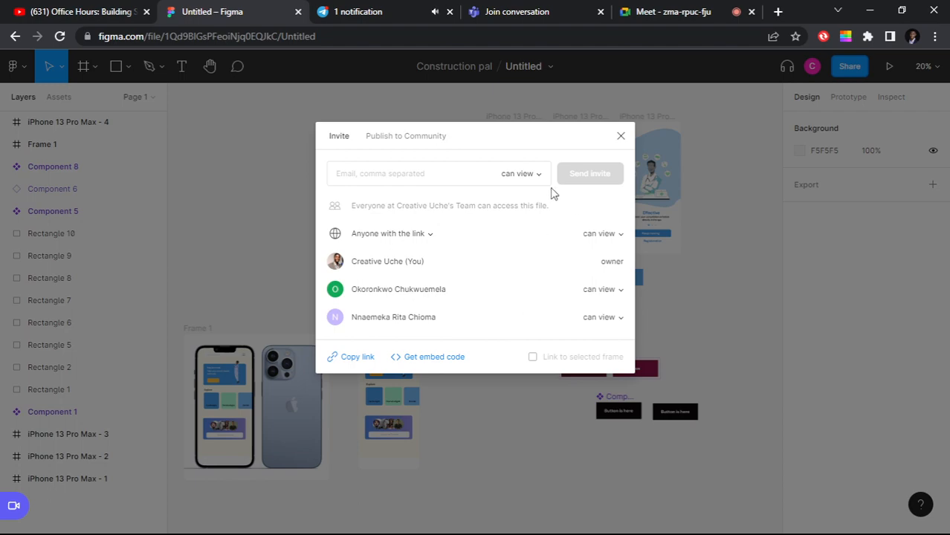
left_click(530, 179)
left_click(521, 156)
left_click(355, 358)
Step: Post the copied Figma file link in the CTA UI/UX Design 1.0 group on Telegram
left_click(344, 11)
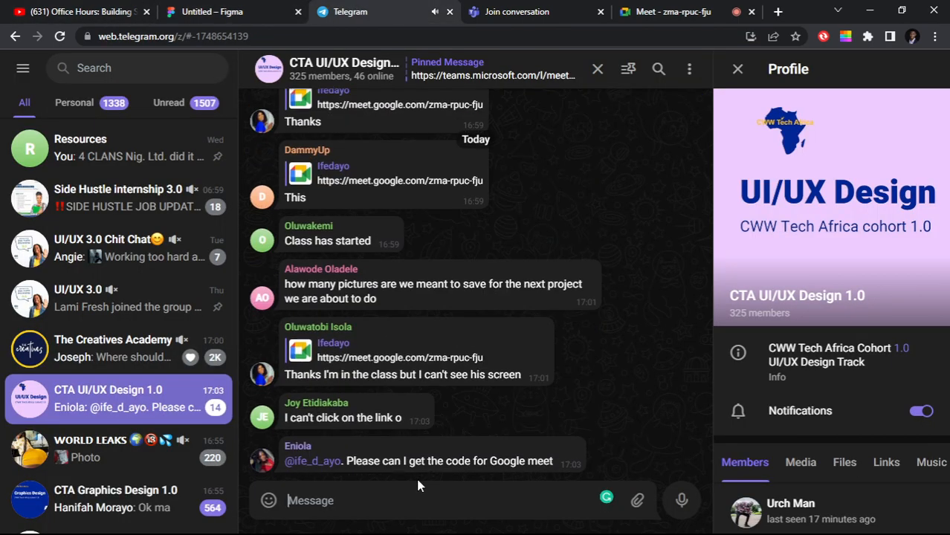
key("ctrl+v")
key("Return")
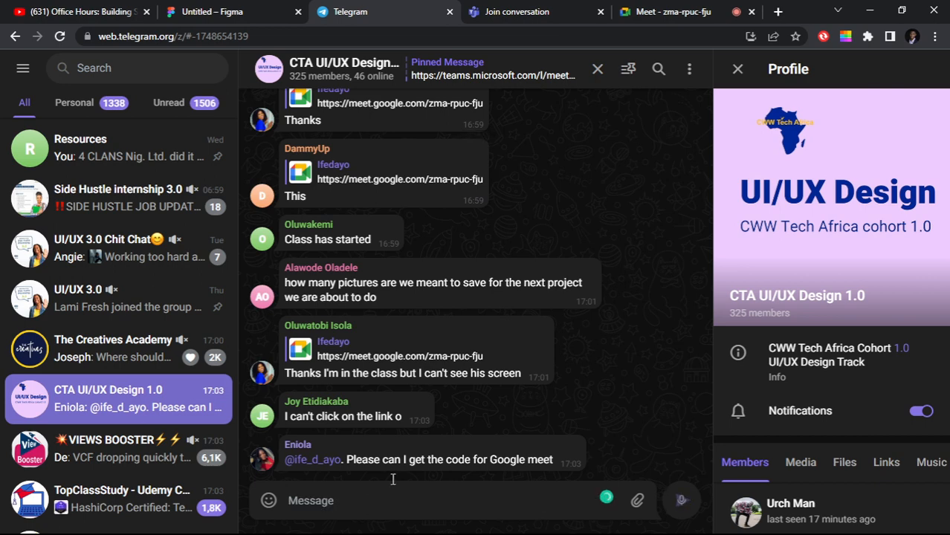
left_click(671, 14)
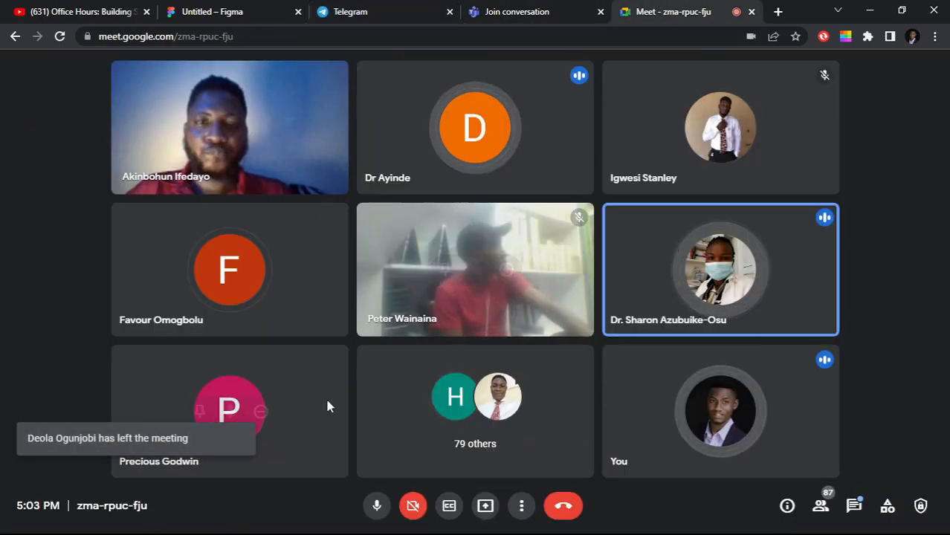
left_click(227, 15)
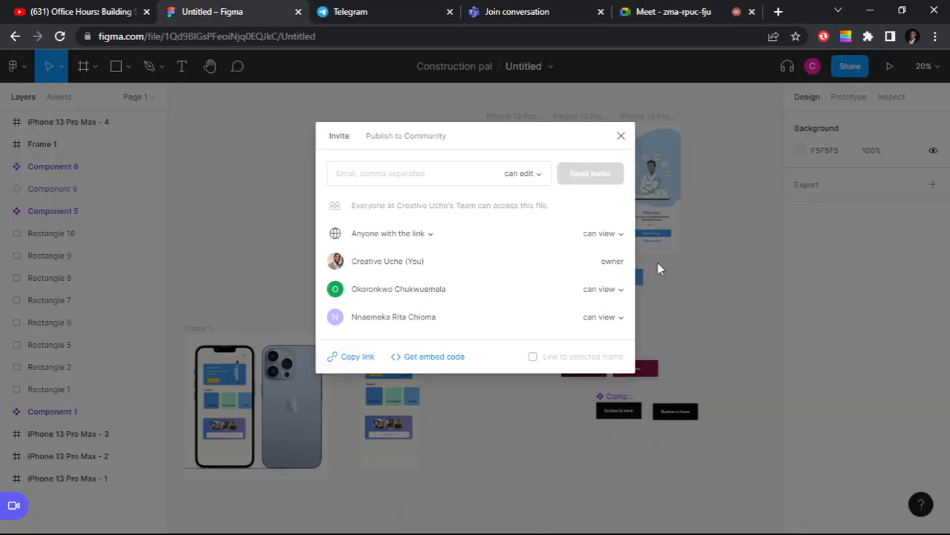
left_click(386, 15)
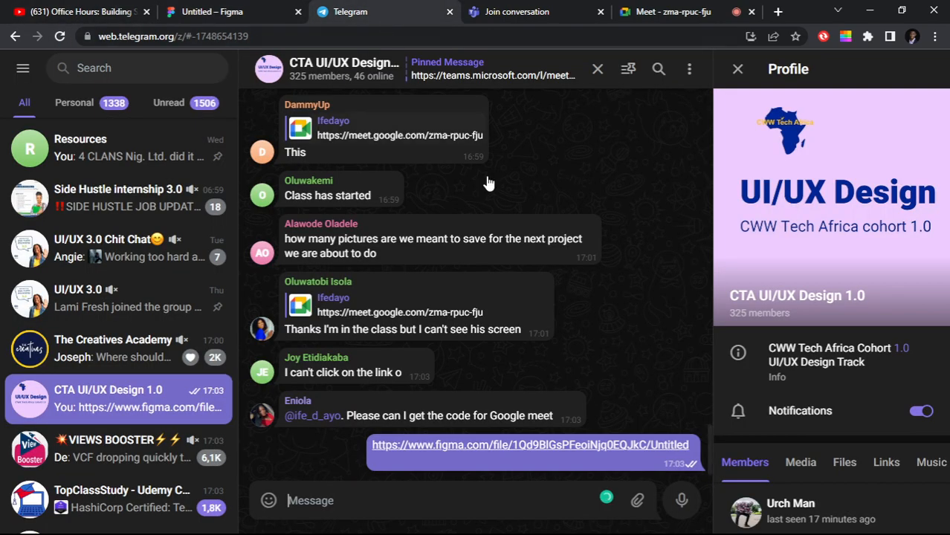
scroll(564, 279, "up", 10)
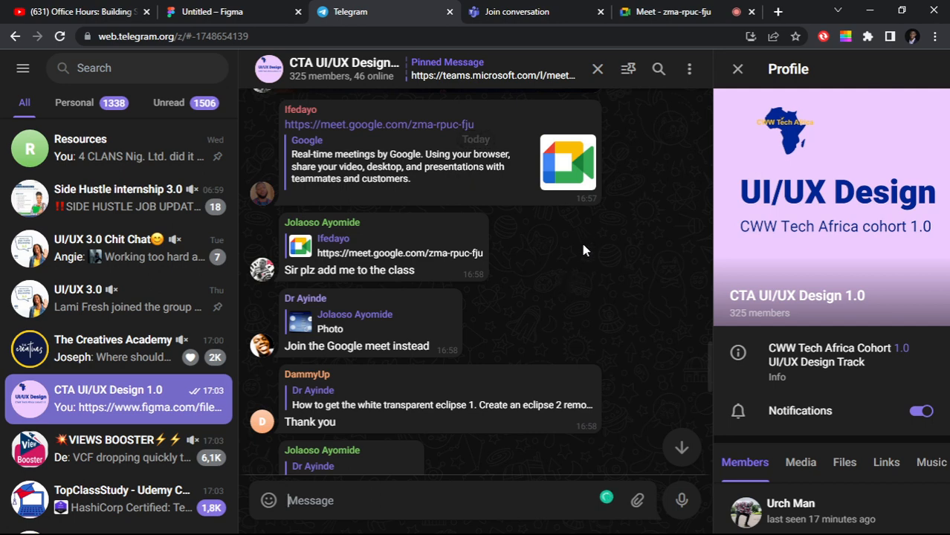
Step: Return to Google Meet and present the "Untitled – Figma" browser tab to the call with tab audio shared
left_click(661, 15)
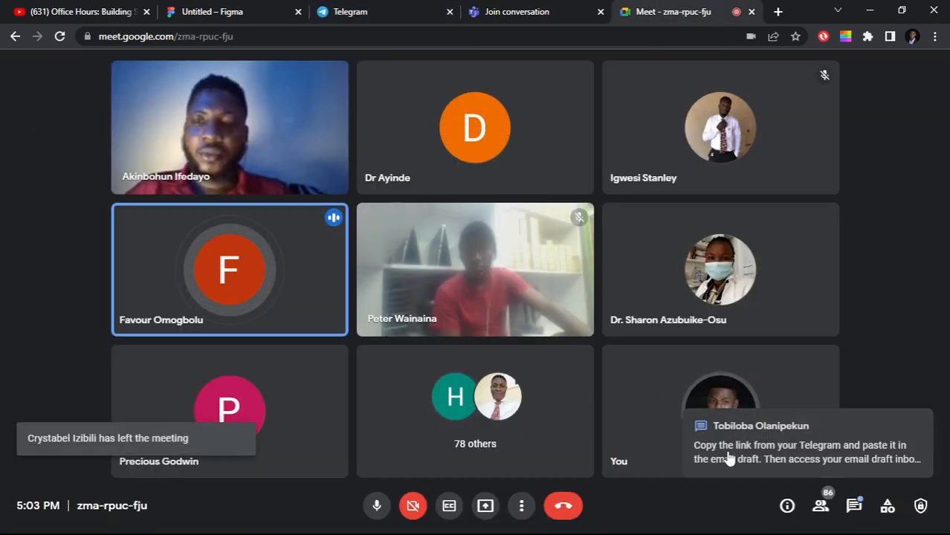
left_click(485, 507)
left_click(564, 460)
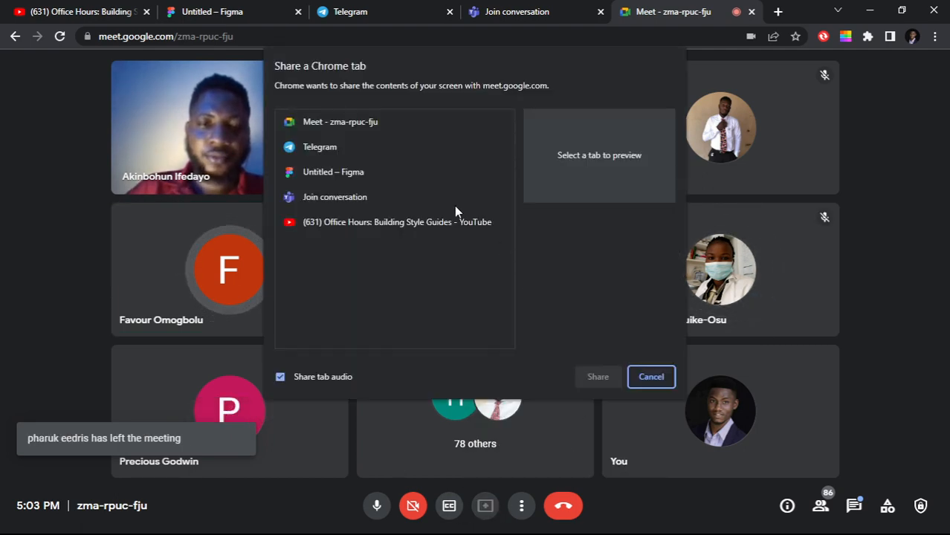
left_click(350, 174)
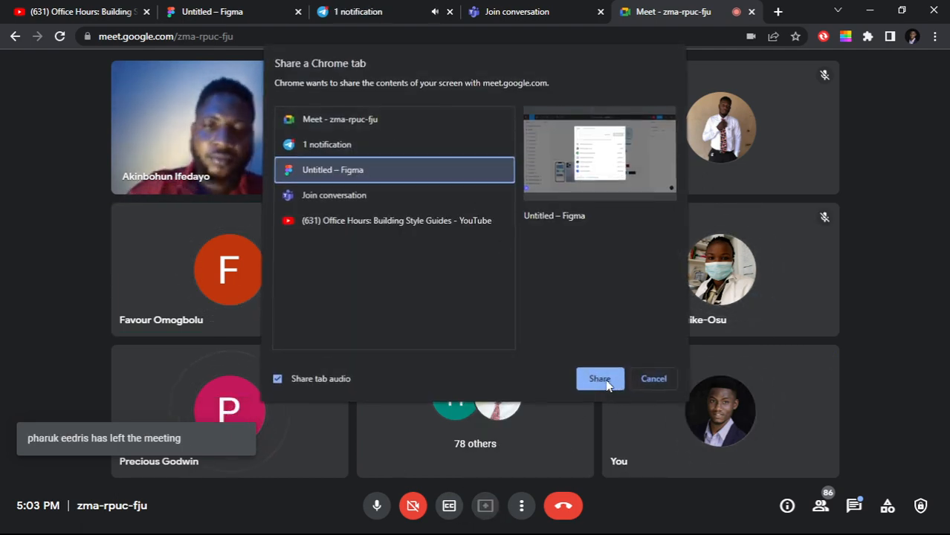
left_click(598, 377)
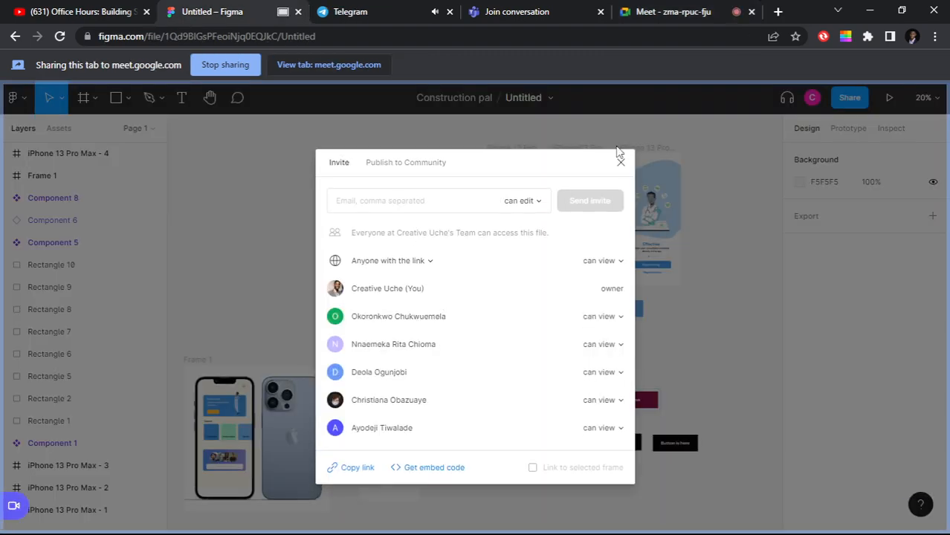
Step: Try to give the first invited viewer edit access by moving the file into teachers hub's Team project, and dismiss the plan offer
left_click(617, 325)
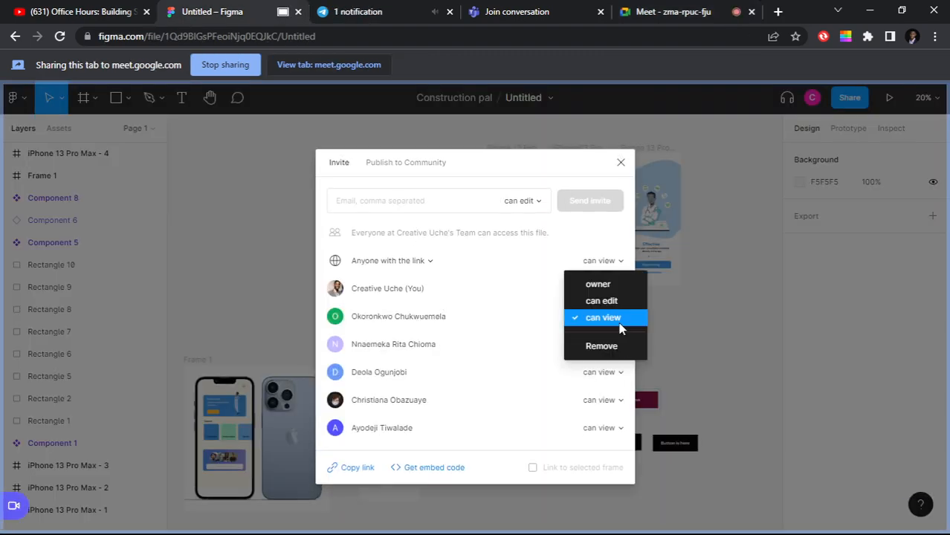
left_click(618, 307)
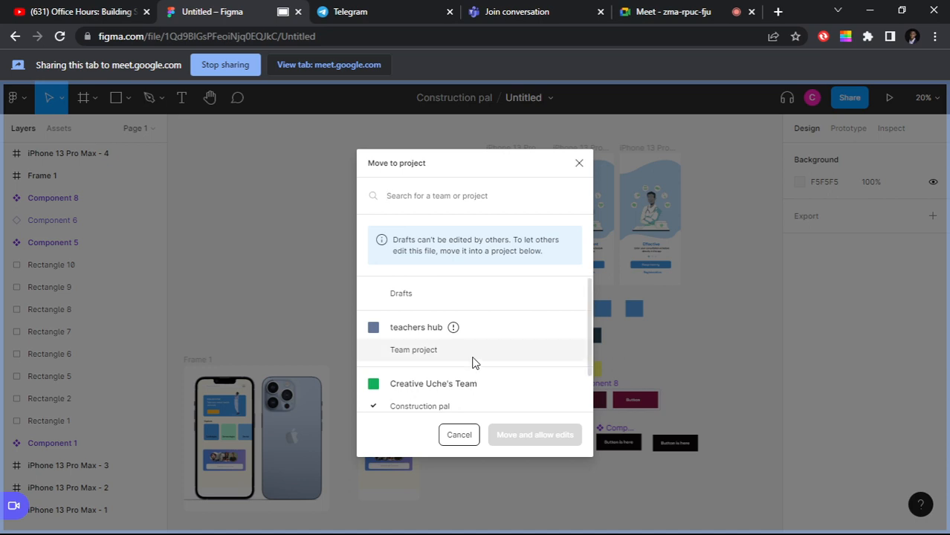
left_click(472, 351)
left_click(532, 435)
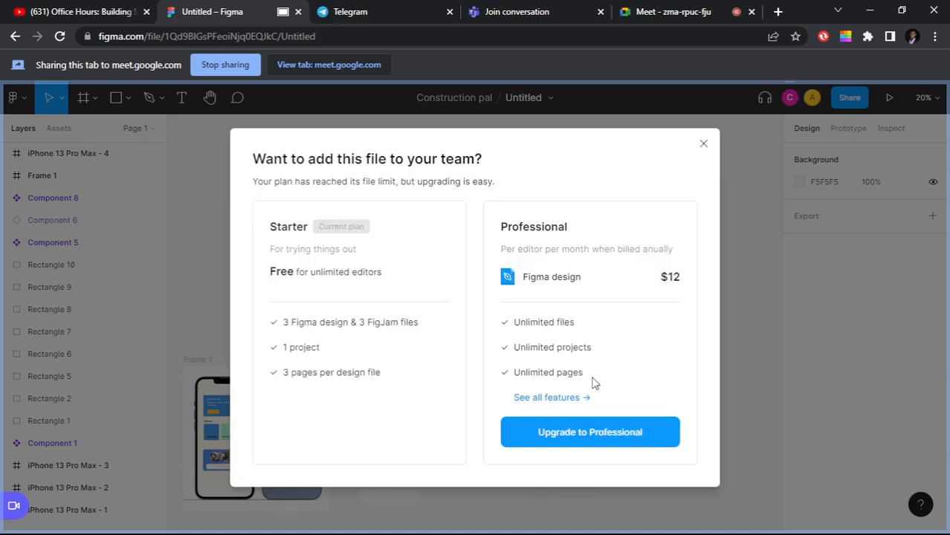
left_click(704, 143)
Step: Check the Construction pal project as a destination, and retry moving the file to teachers hub's Team project with edits allowed
left_click(428, 405)
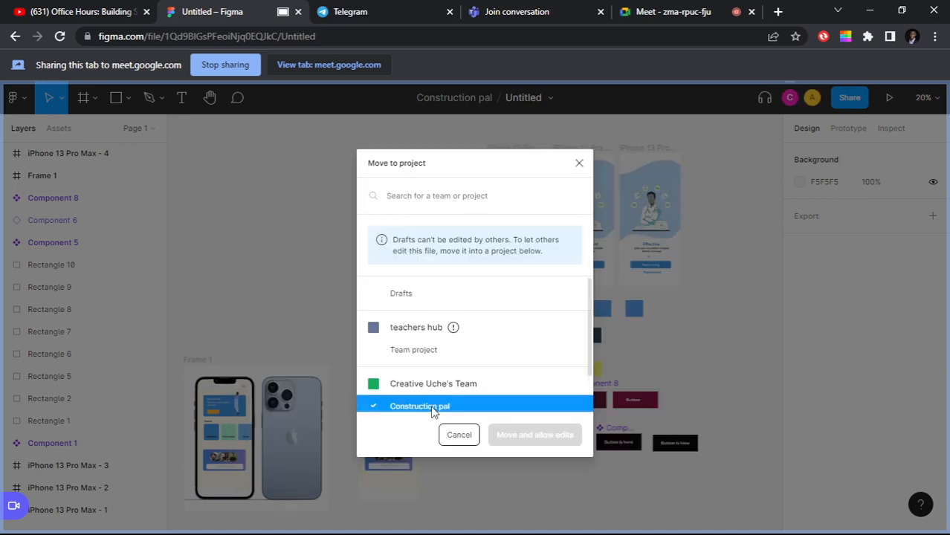
scroll(464, 391, "down", 1)
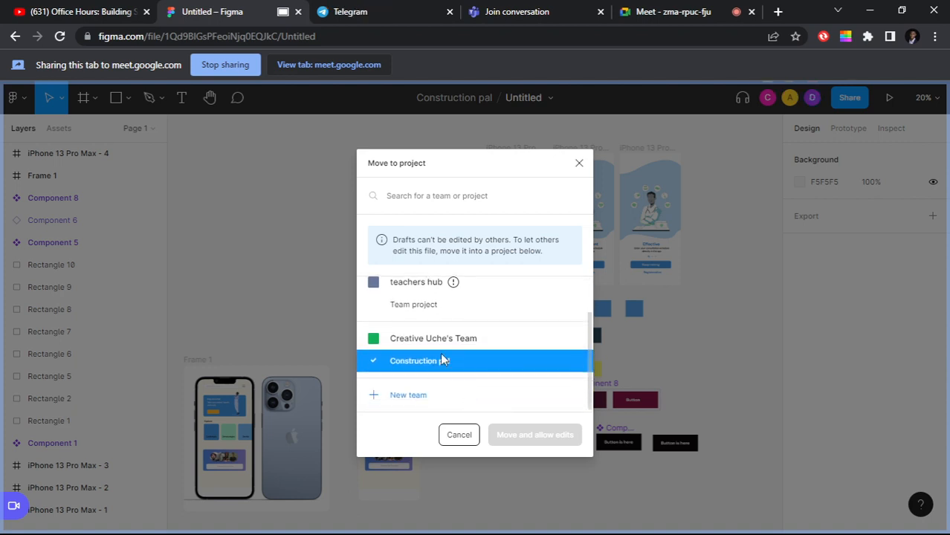
left_click(448, 306)
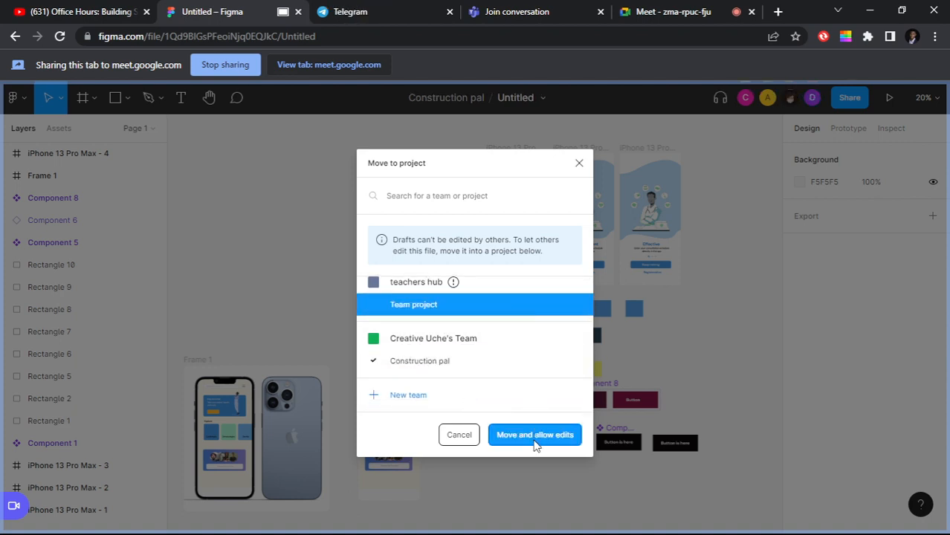
left_click(535, 438)
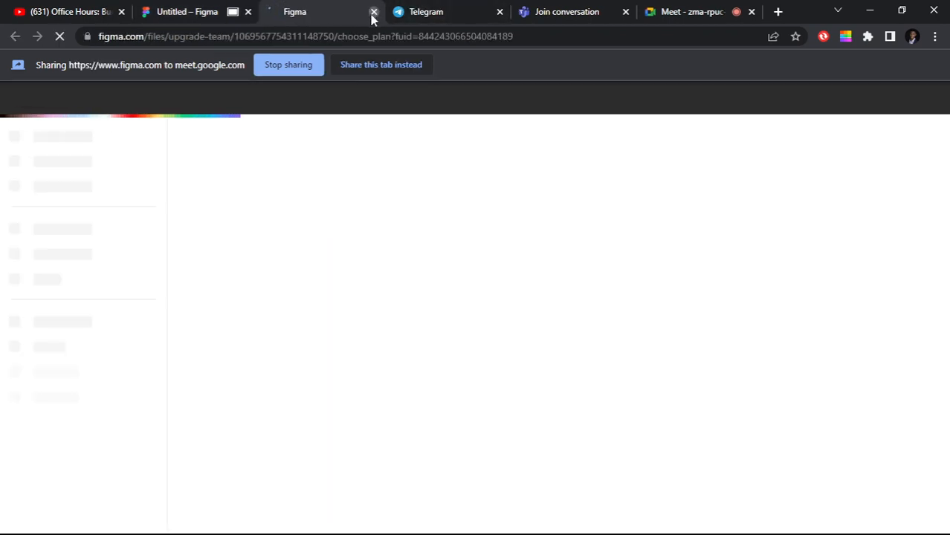
Step: Close the Figma plan selection tab, return to the Google Meet call and admit the people waiting to join
left_click(374, 12)
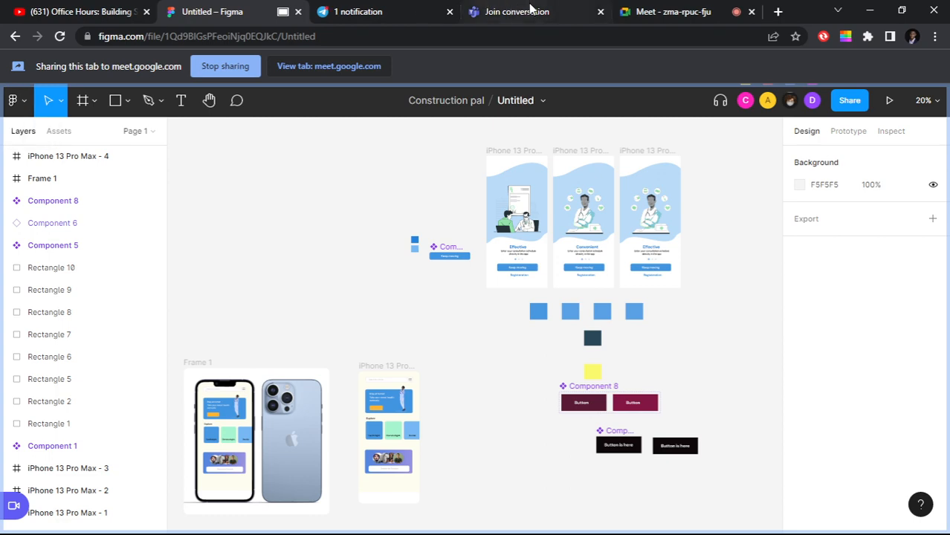
left_click(673, 12)
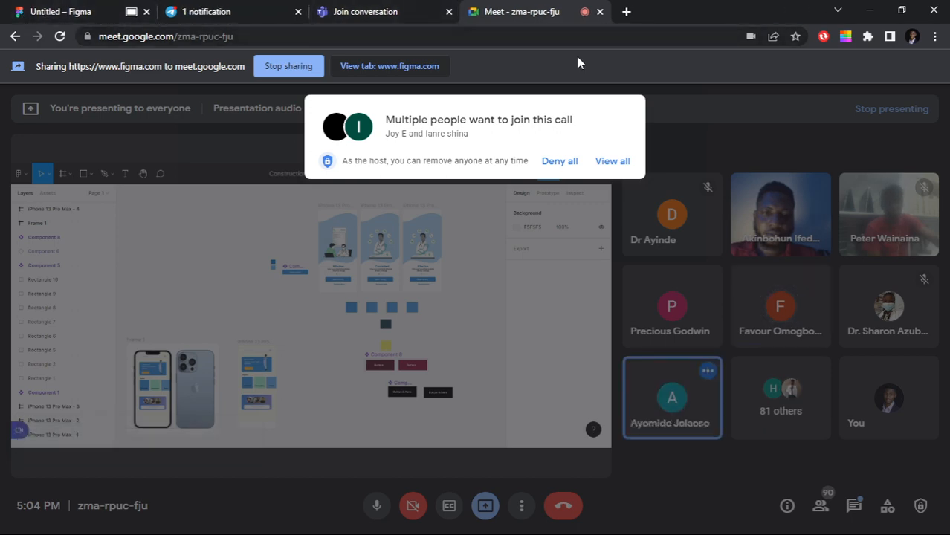
left_click(607, 162)
left_click(617, 263)
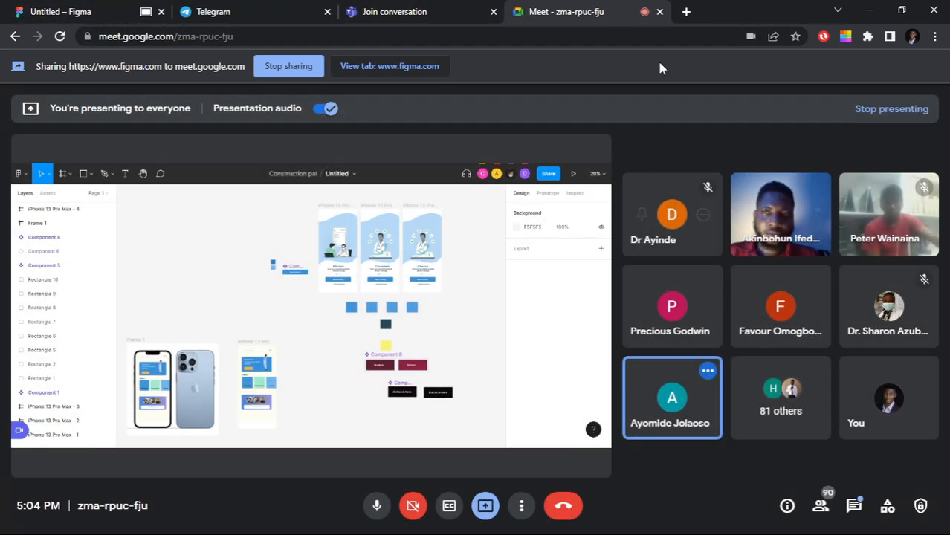
Step: Open figma.com in a new browser tab
left_click(688, 13)
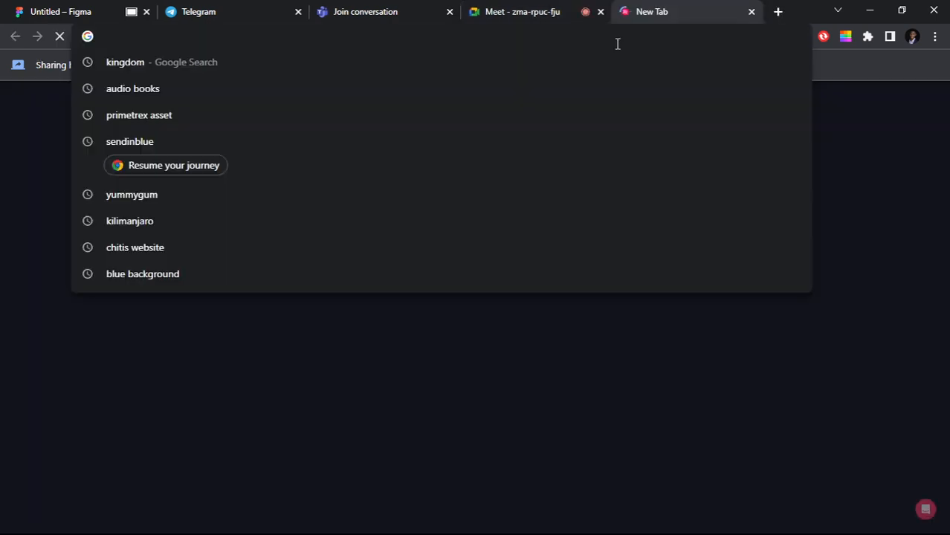
type("figma")
key("Return")
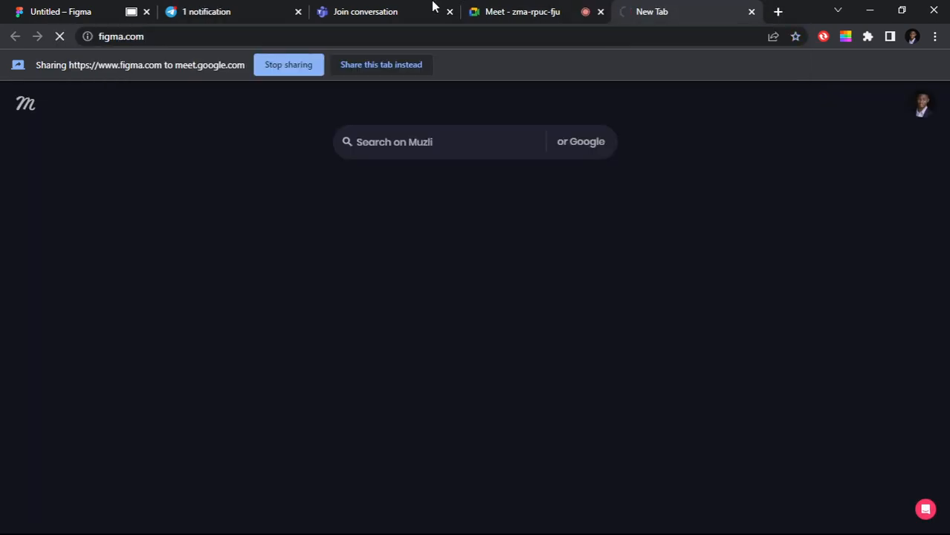
Step: Try to give one of the invited viewers edit access in the Untitled file's sharing settings, and close the settings
left_click(109, 9)
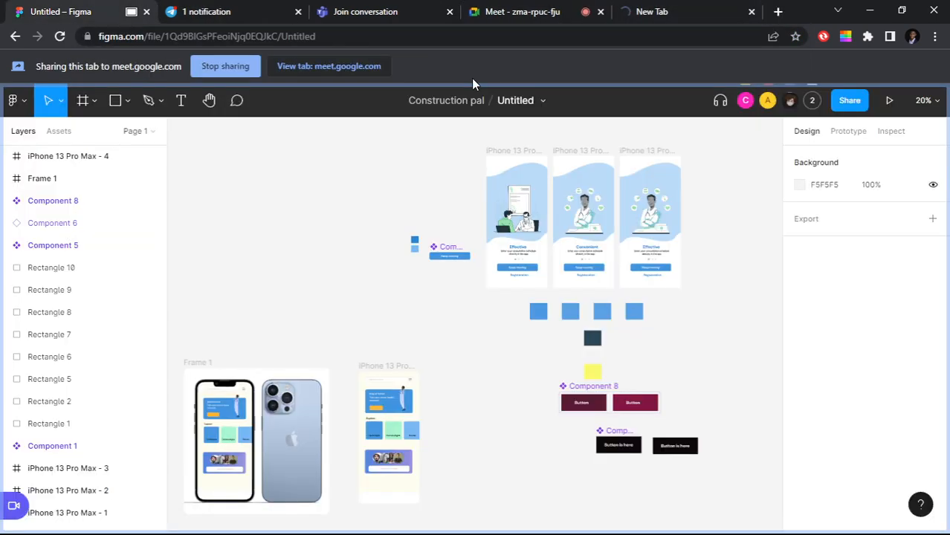
left_click(811, 102)
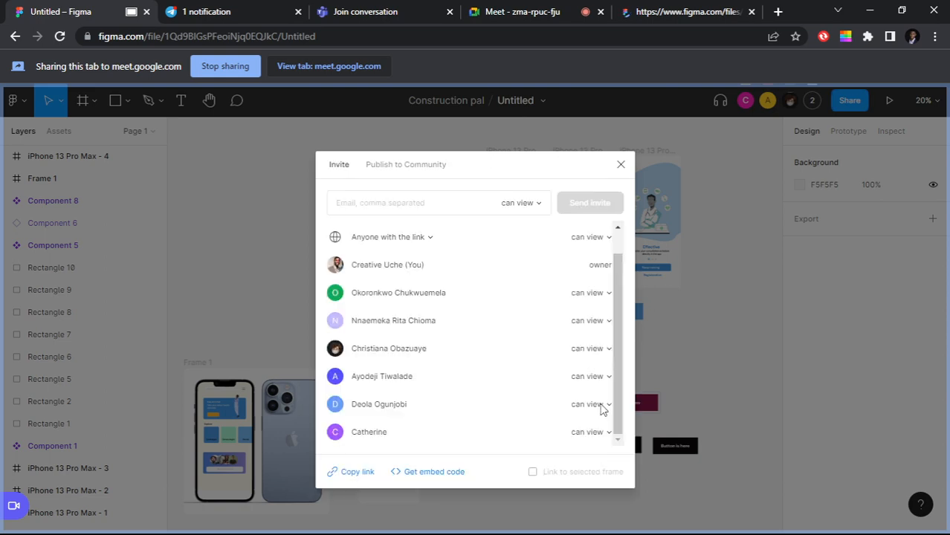
left_click(598, 404)
left_click(591, 388)
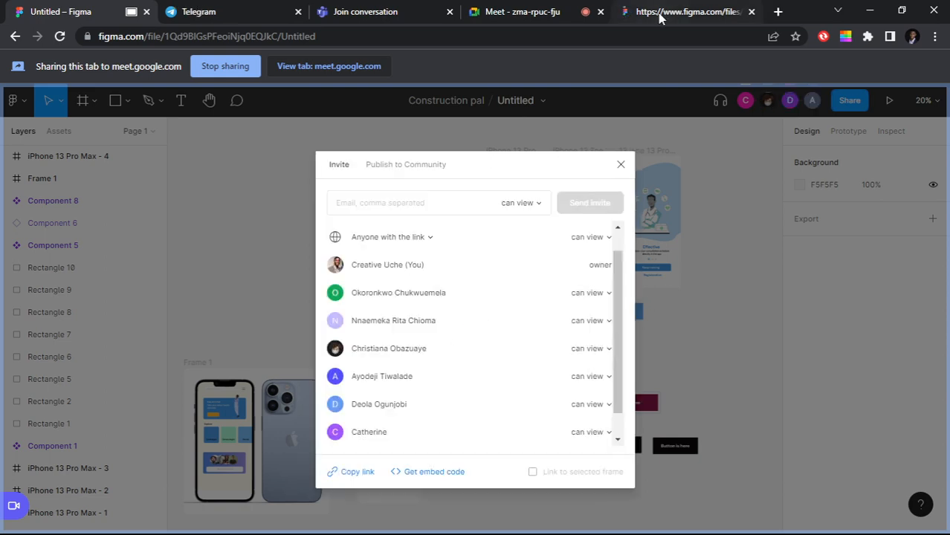
left_click(621, 162)
Step: Return to the Untitled file and clear the loose colour rectangles and button components around the iPhone frames from the canvas
left_click(674, 13)
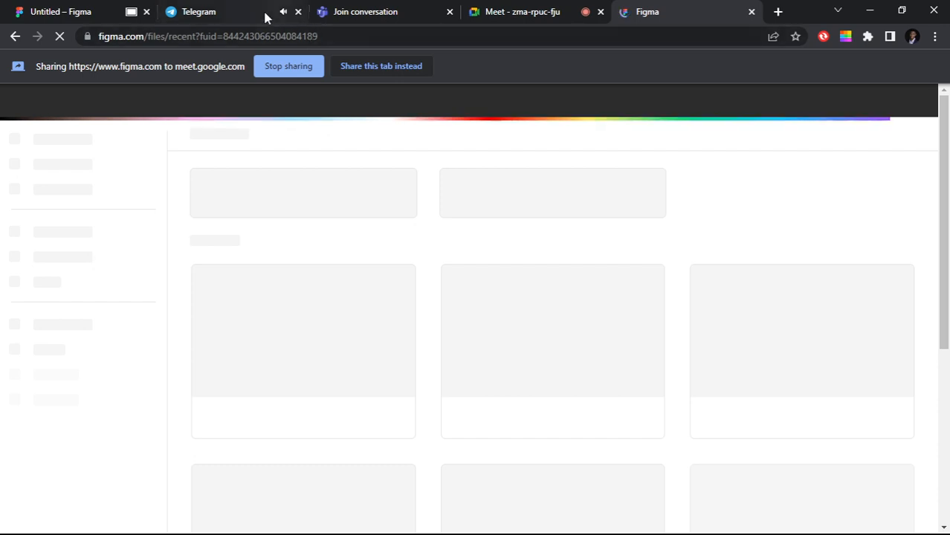
left_click(36, 13)
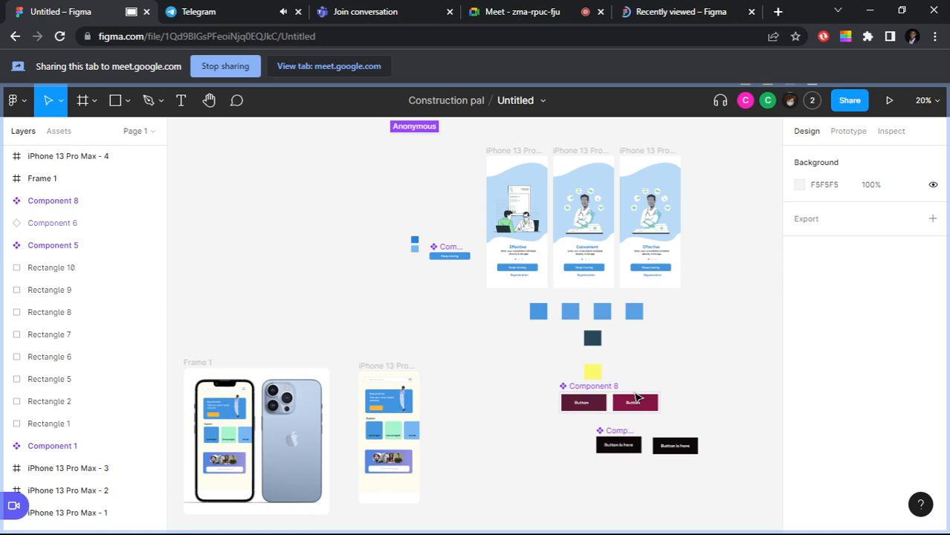
scroll(638, 397, "down", 1)
left_click_drag(737, 483, 551, 322)
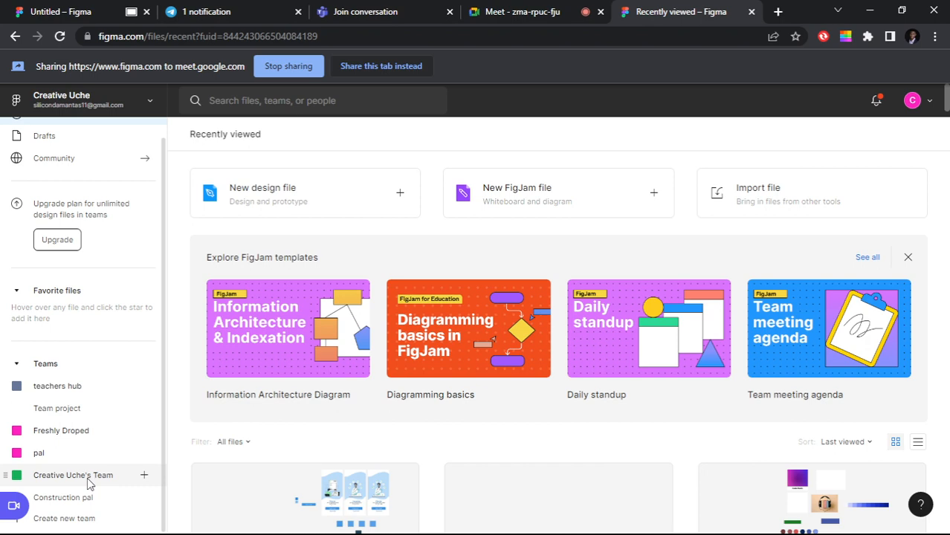
Step: Delete the Constropal file from the Construction pal project in the Figma file browser
left_click(82, 497)
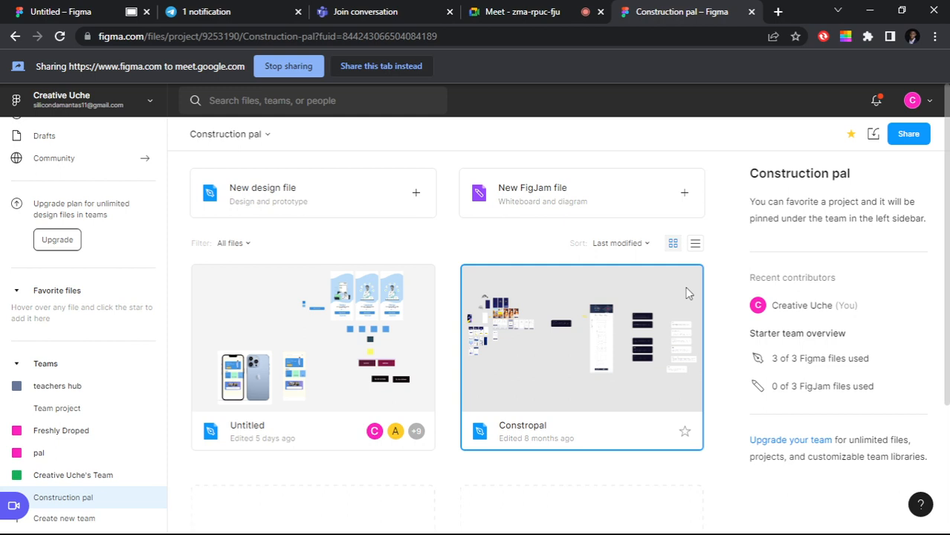
key("Delete")
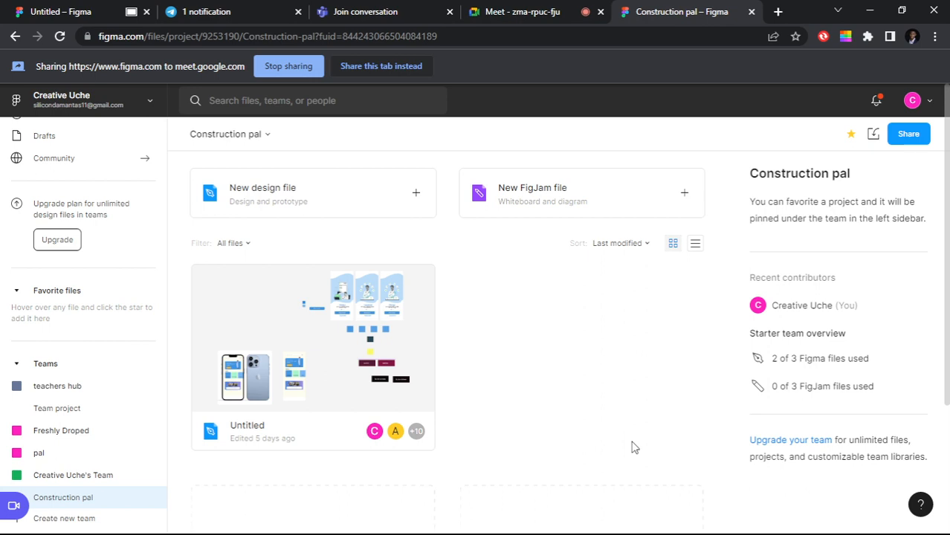
Step: Check the projects and file allowance of the pal, Freshly Droped and teachers hub teams
left_click(78, 455)
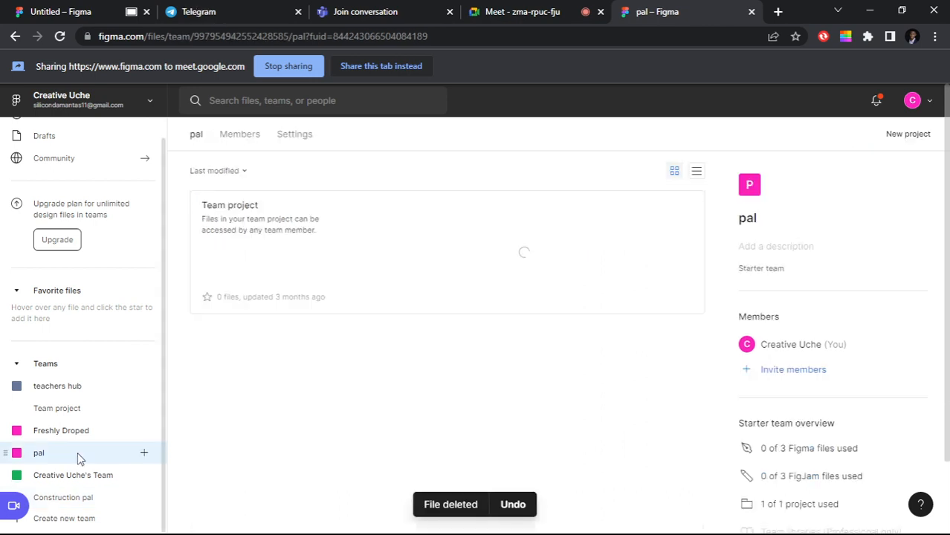
left_click(74, 433)
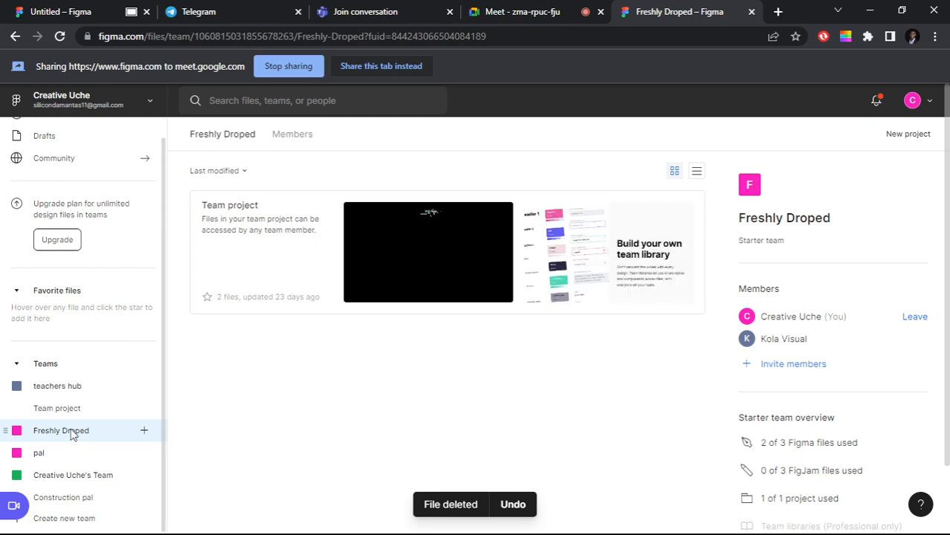
left_click(57, 409)
left_click(82, 386)
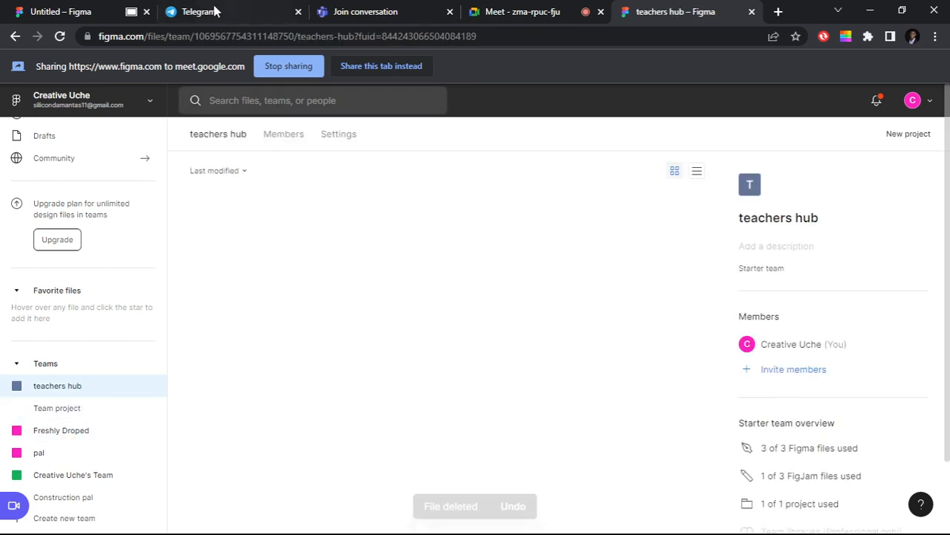
Step: Return to the Google Meet call and look through the participants list for anyone who is unmuted
left_click(58, 15)
left_click(550, 14)
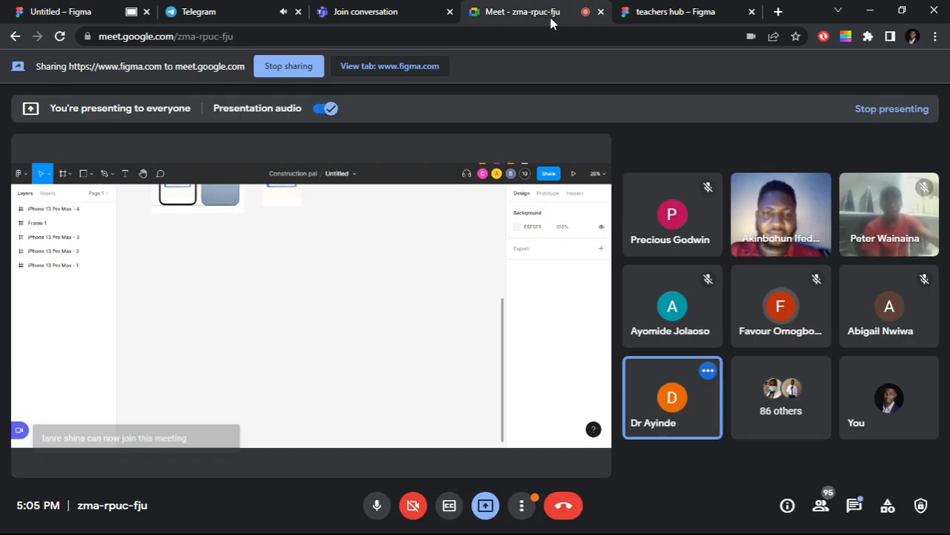
left_click(521, 507)
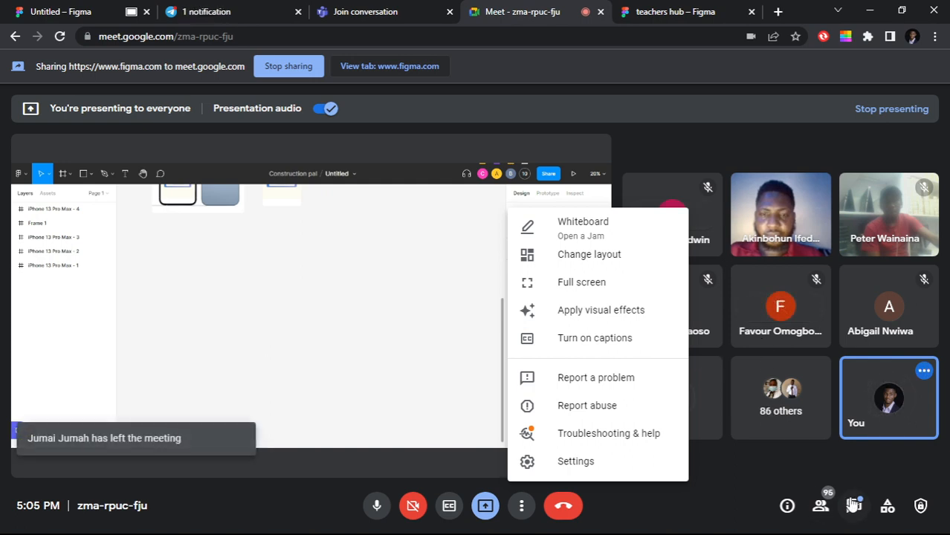
left_click(821, 506)
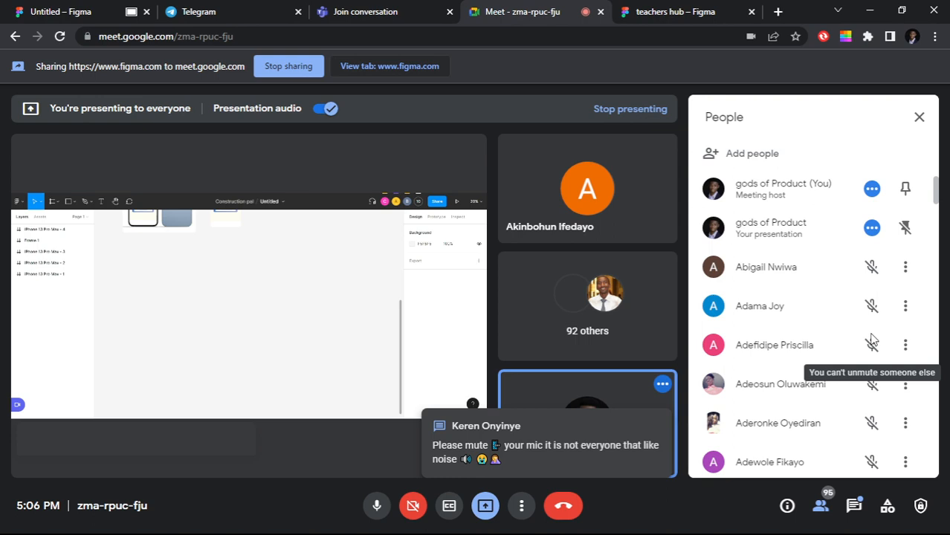
scroll(902, 277, "down", 4)
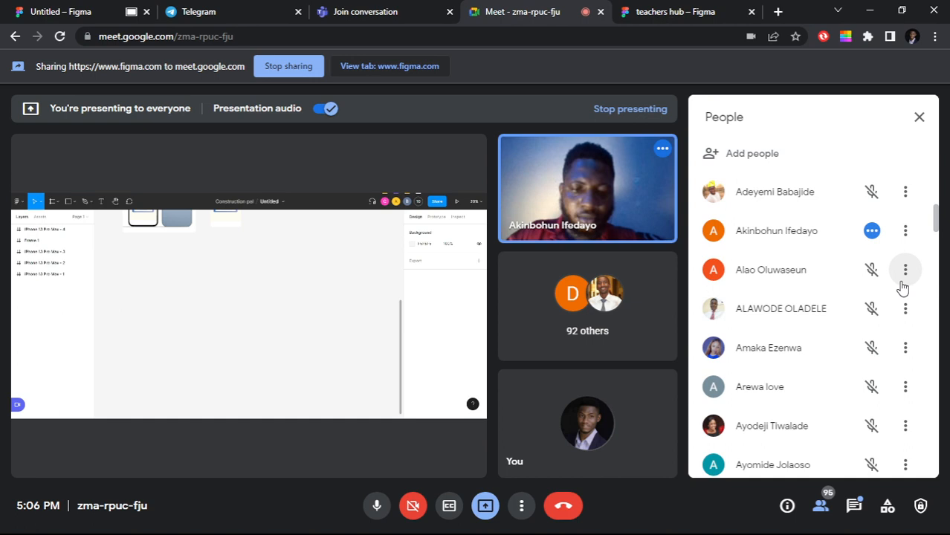
scroll(902, 286, "down", 4)
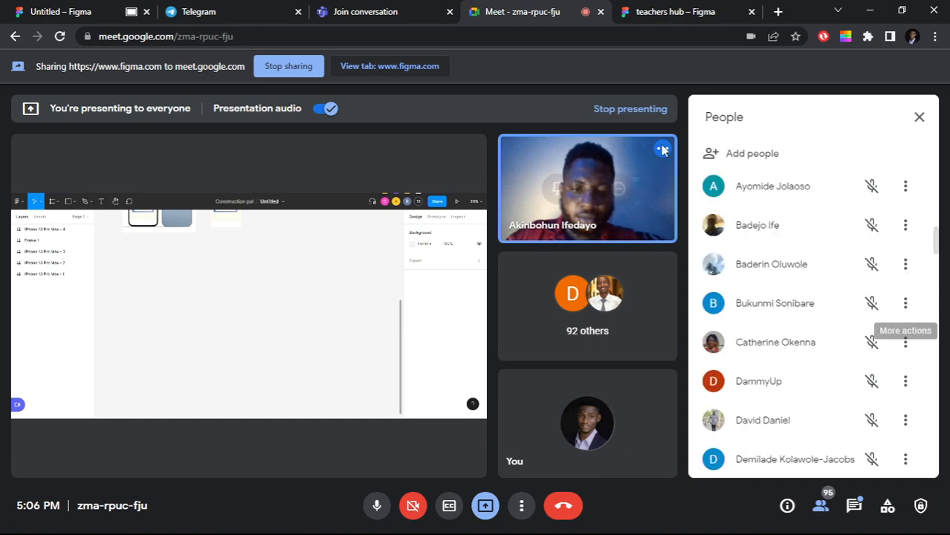
Step: Pin the top camera participant's video in the call, and admit the person asking to join
mouse_move(589, 198)
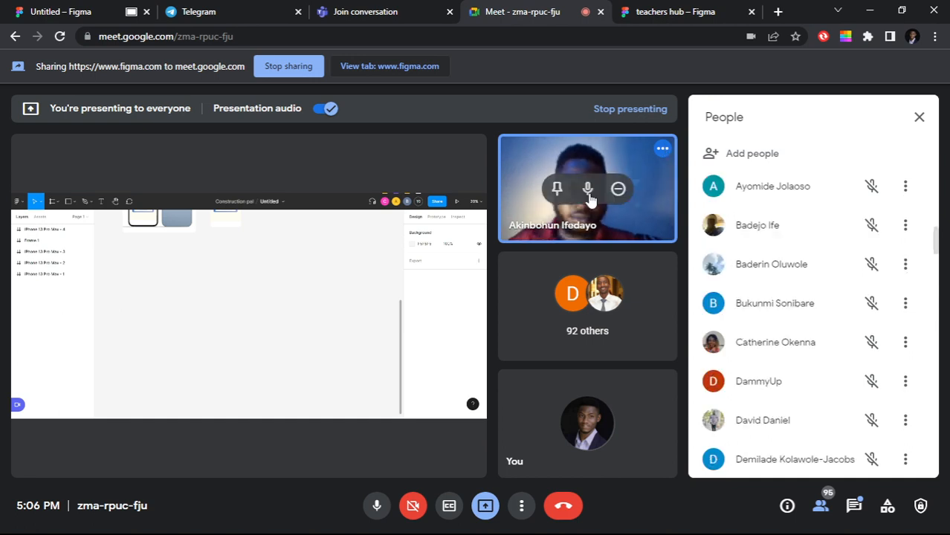
left_click(557, 189)
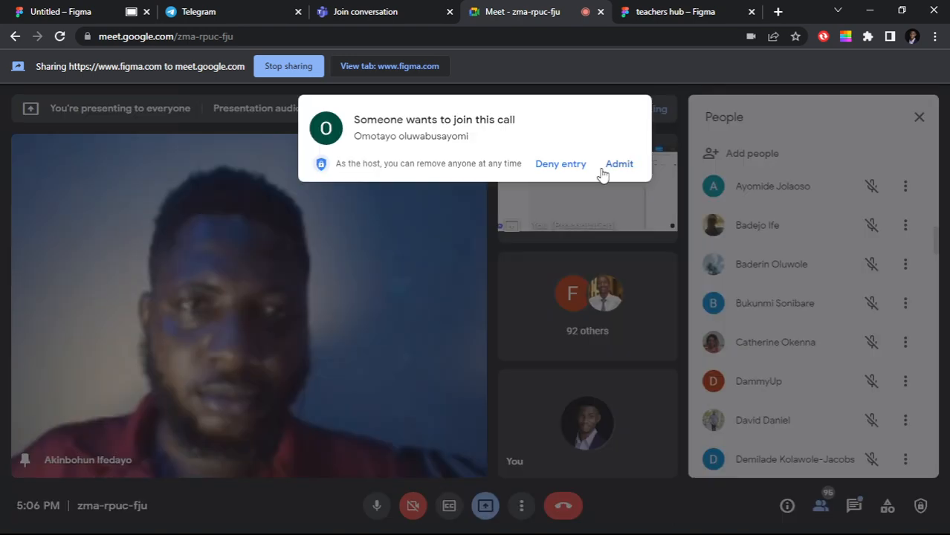
left_click(604, 168)
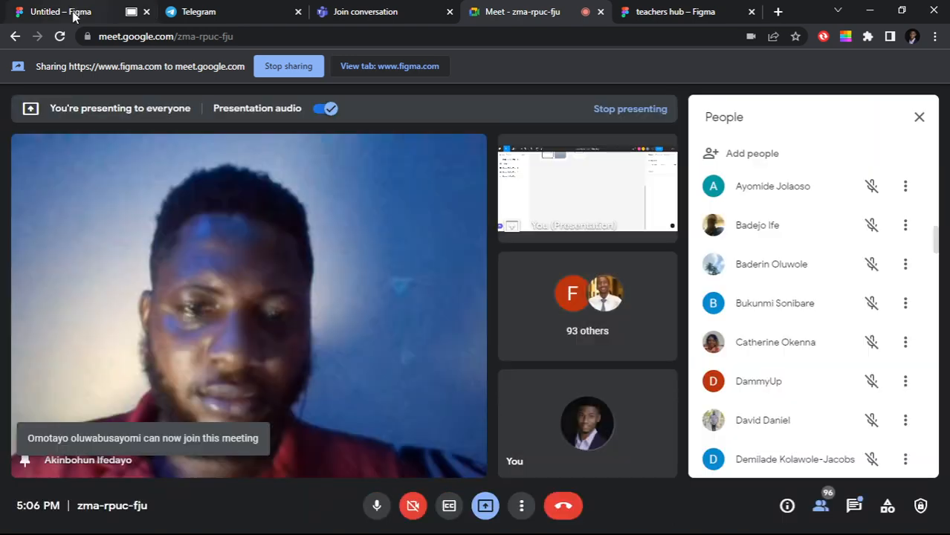
Step: Check the Untitled file and the teachers hub team page, and admit the next person asking to join the Google Meet call
left_click(75, 12)
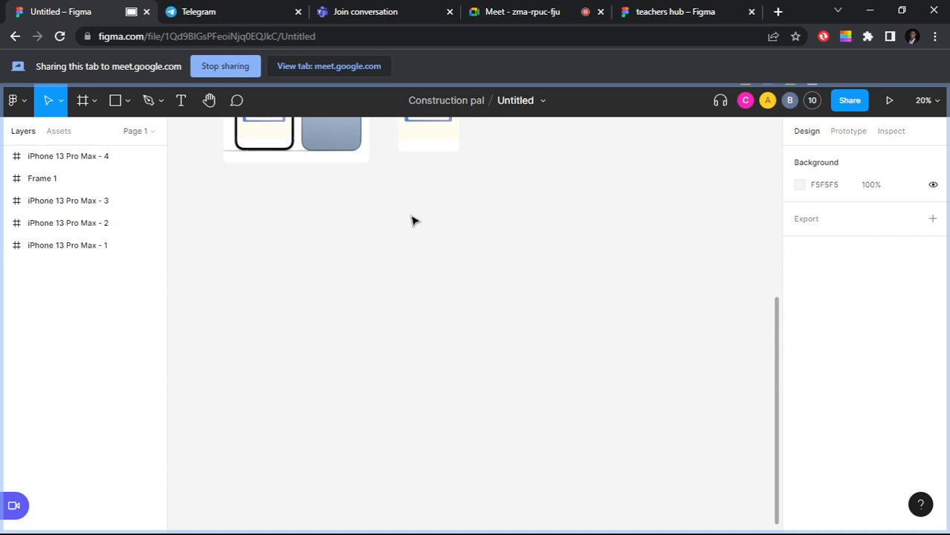
left_click(673, 12)
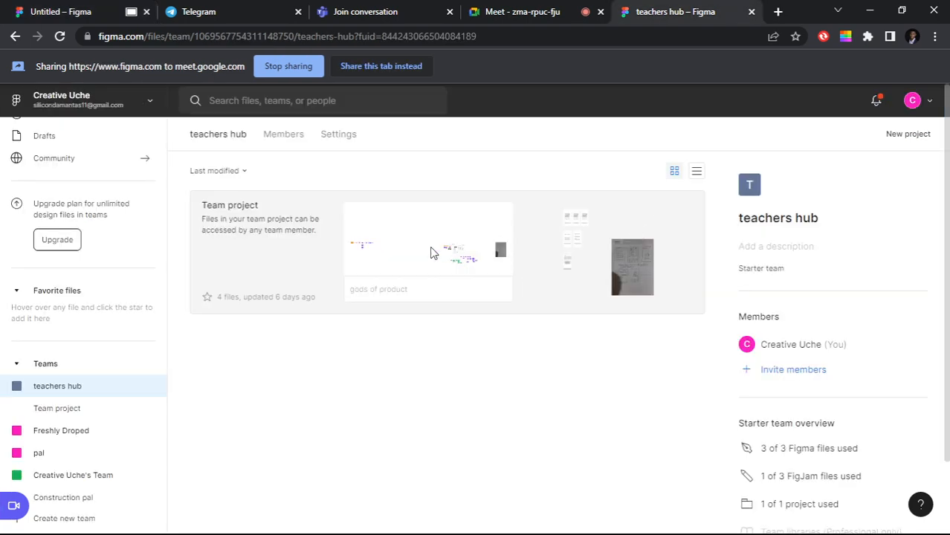
left_click(521, 14)
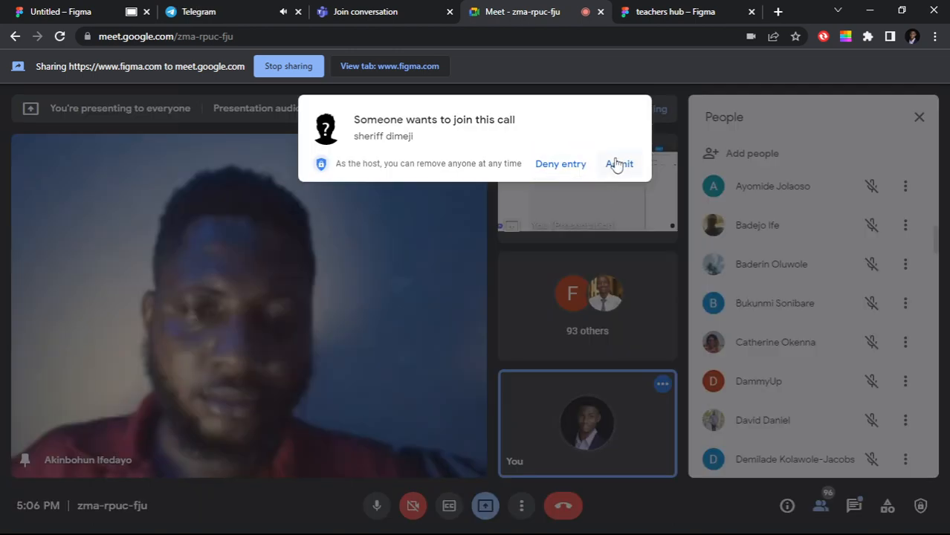
left_click(617, 164)
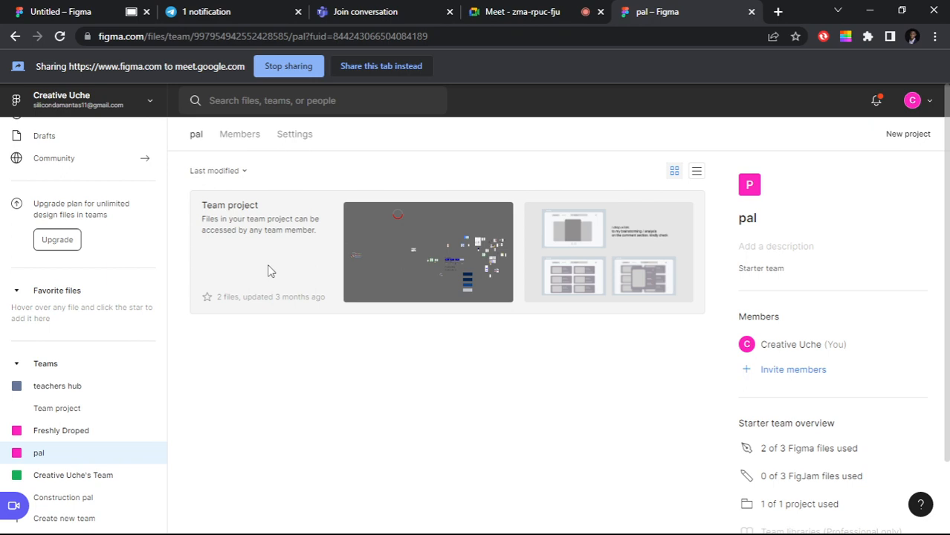
Step: Check the files in the pal team's Team project, and return to the shared Untitled file by way of the Google Meet call
left_click(270, 271)
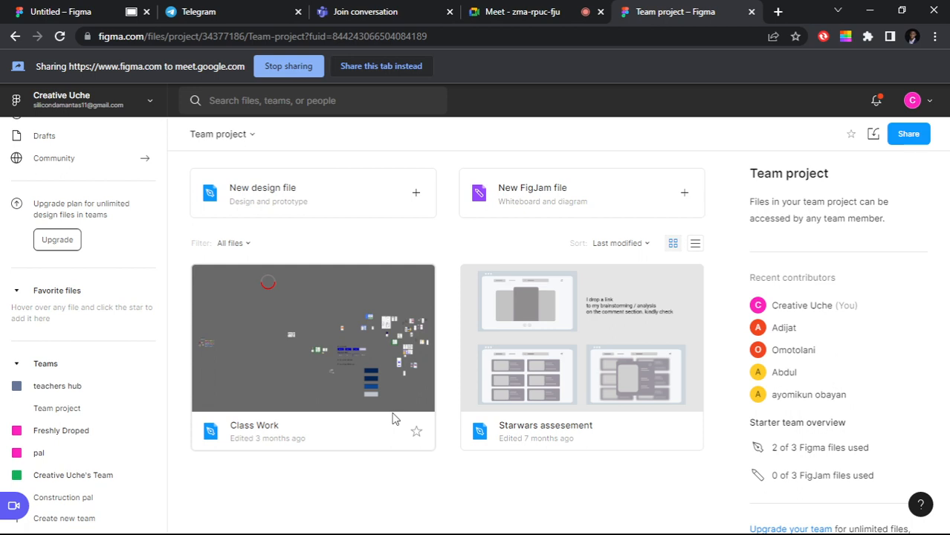
key("ctrl+Tab")
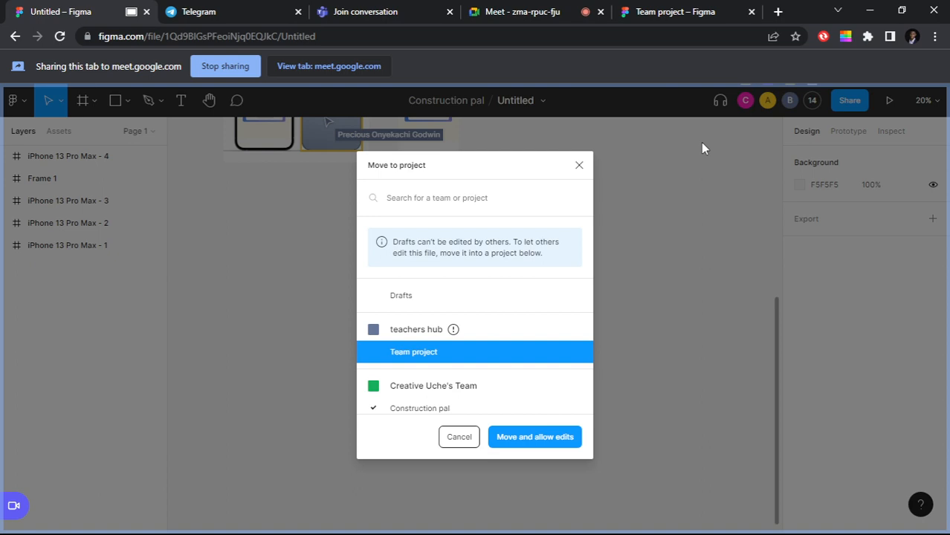
key("ctrl+4")
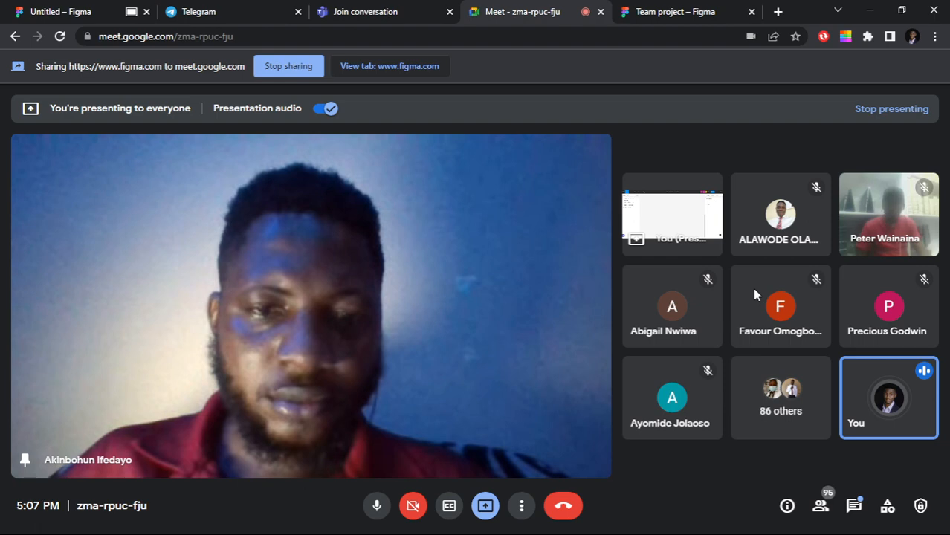
left_click(389, 66)
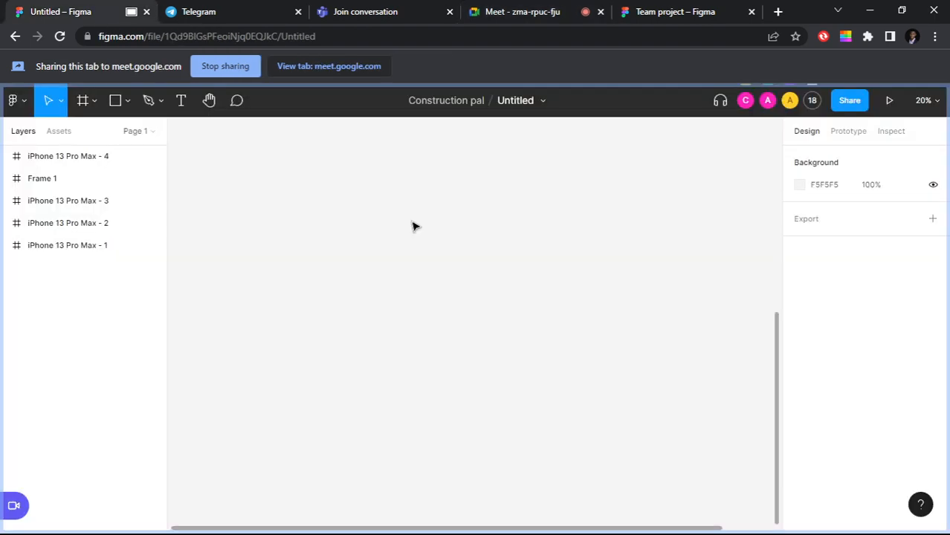
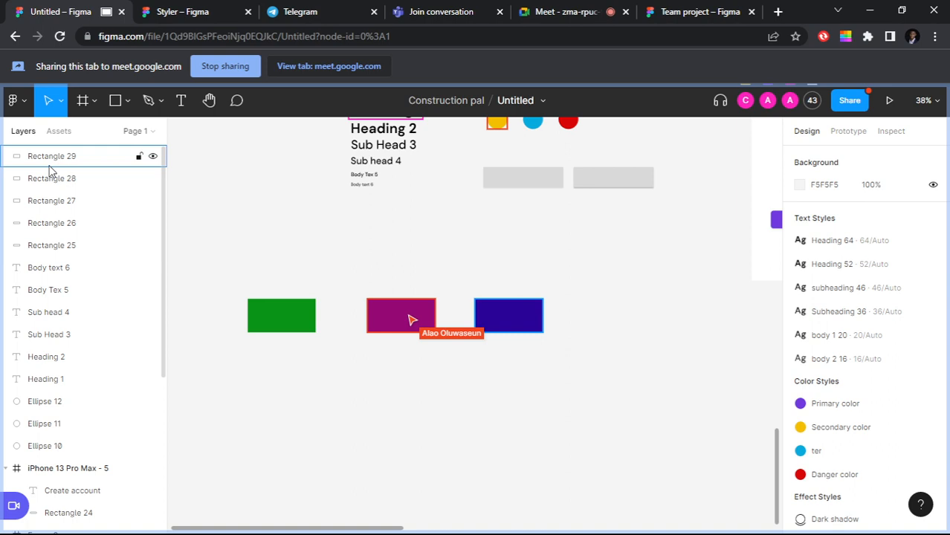
Step: Fill the row of three grey 290 × 141 rectangles below the text samples with dark blue, green and dark red 96003F
scroll(677, 318, "up", 2)
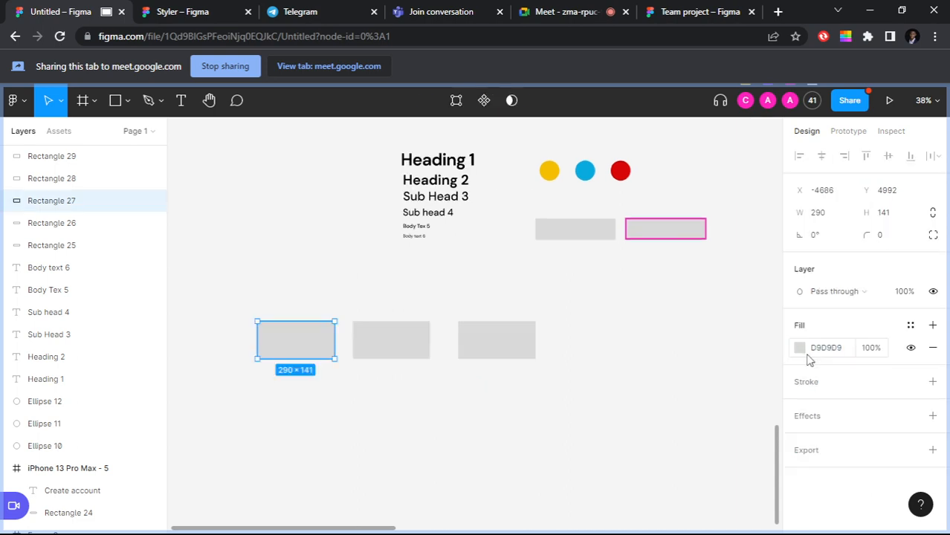
left_click(808, 353)
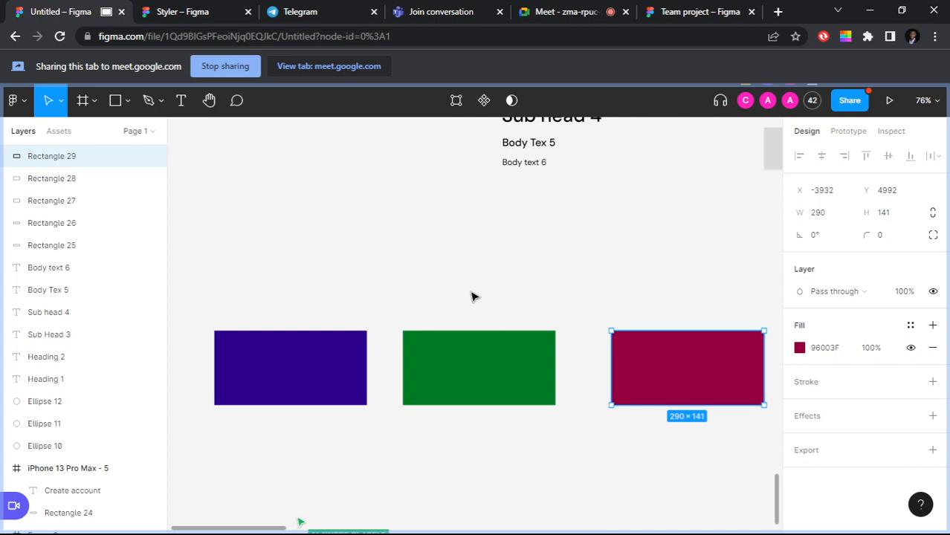
left_click(470, 297)
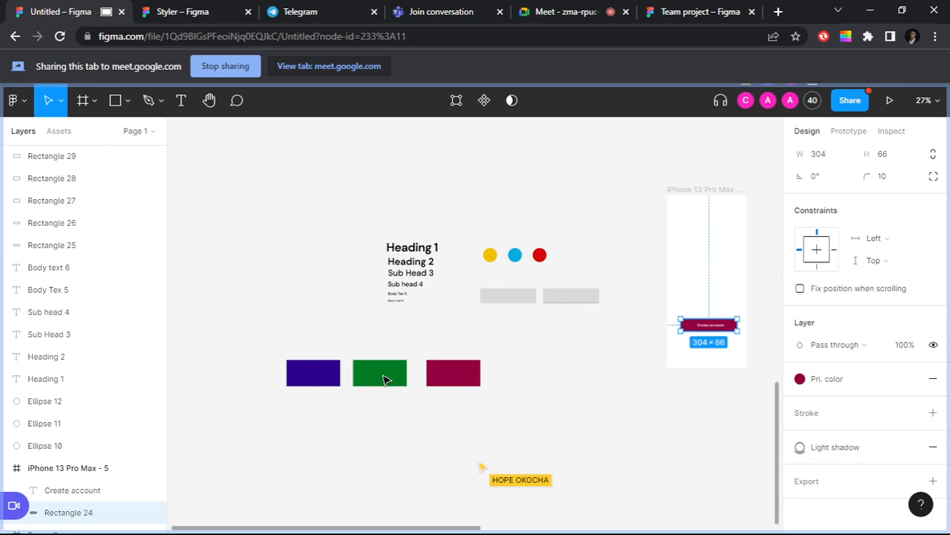
scroll(384, 380, "down", 3)
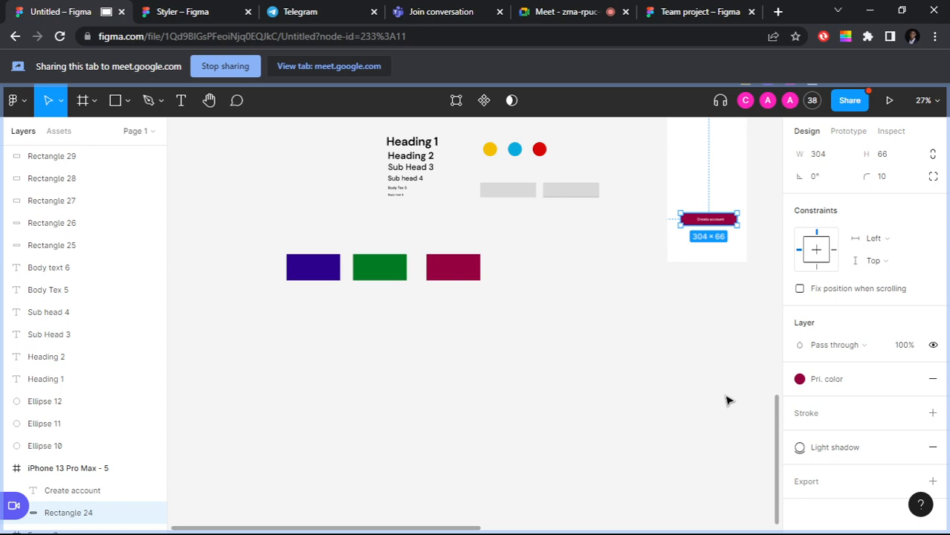
scroll(571, 308, "up", 1)
left_click_drag(571, 308, 525, 321)
scroll(524, 322, "up", 3)
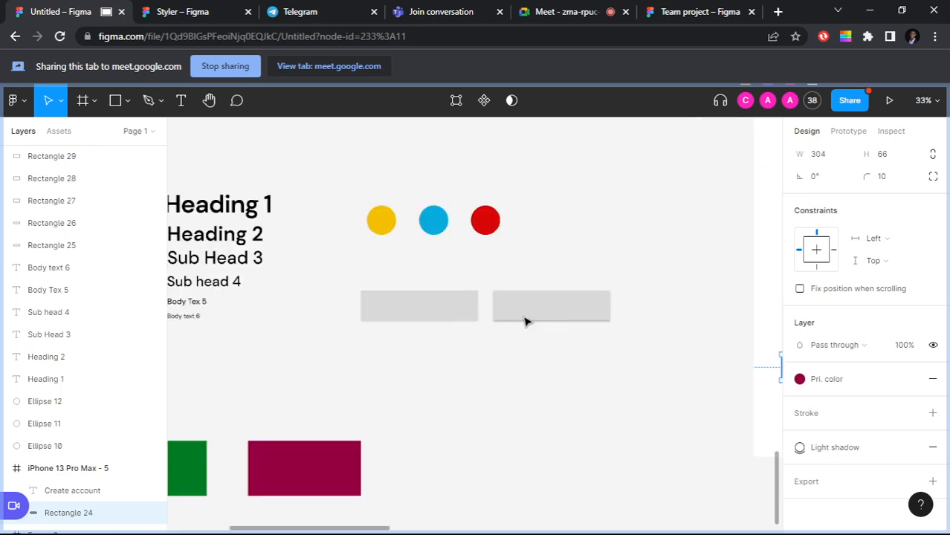
scroll(525, 321, "up", 3)
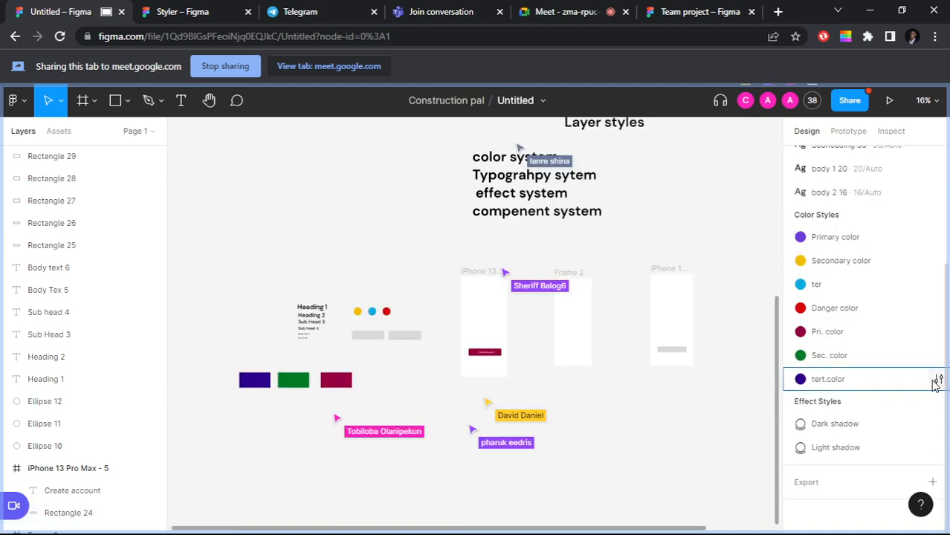
Step: Delete the tert.color style from the file's colour styles
right_click(935, 381)
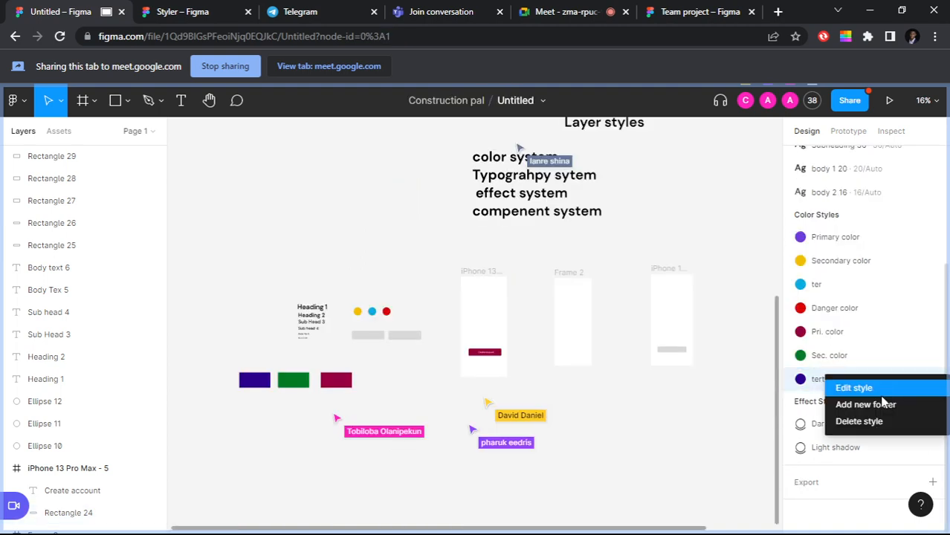
left_click(859, 421)
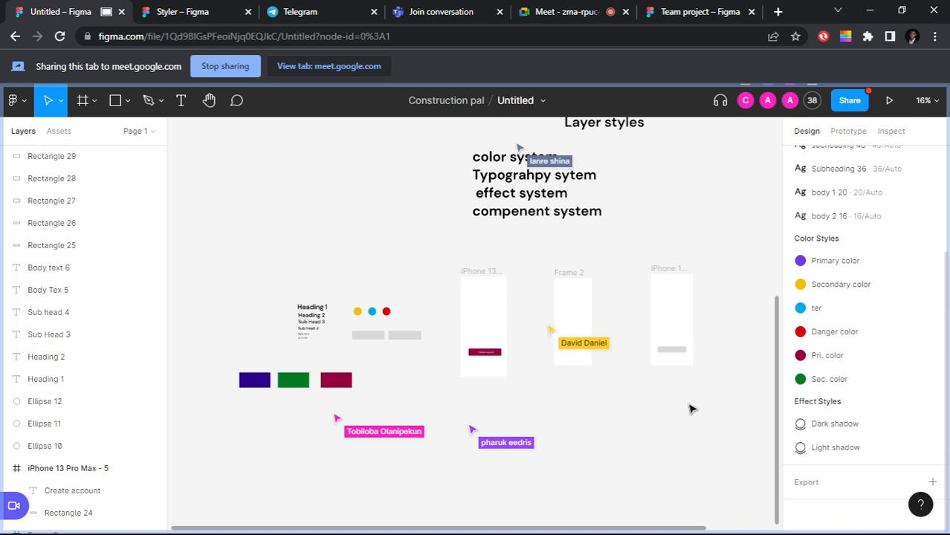
Step: Delete the heading and body text samples, coloured circles and five rectangles from the canvas, and check the styles on the Create account button
scroll(691, 394, "down", 1)
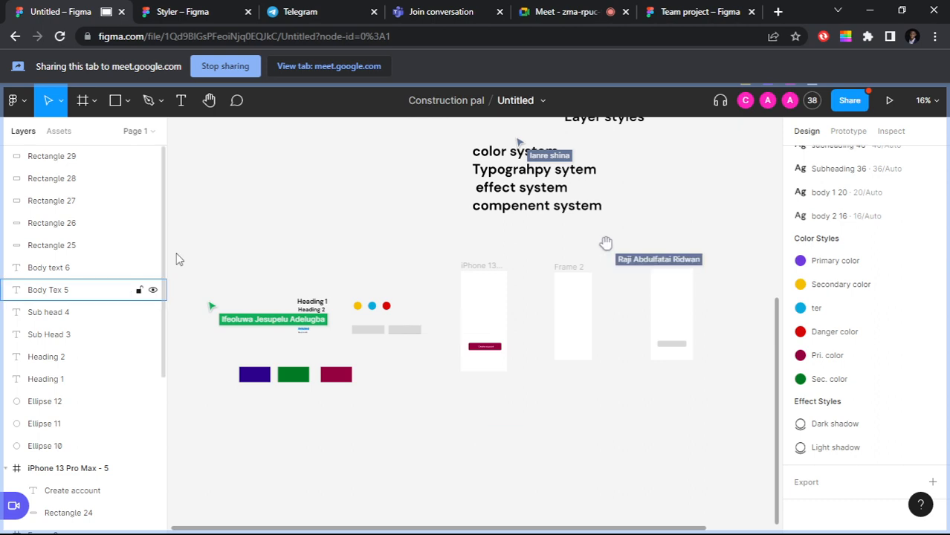
left_click_drag(176, 258, 344, 403)
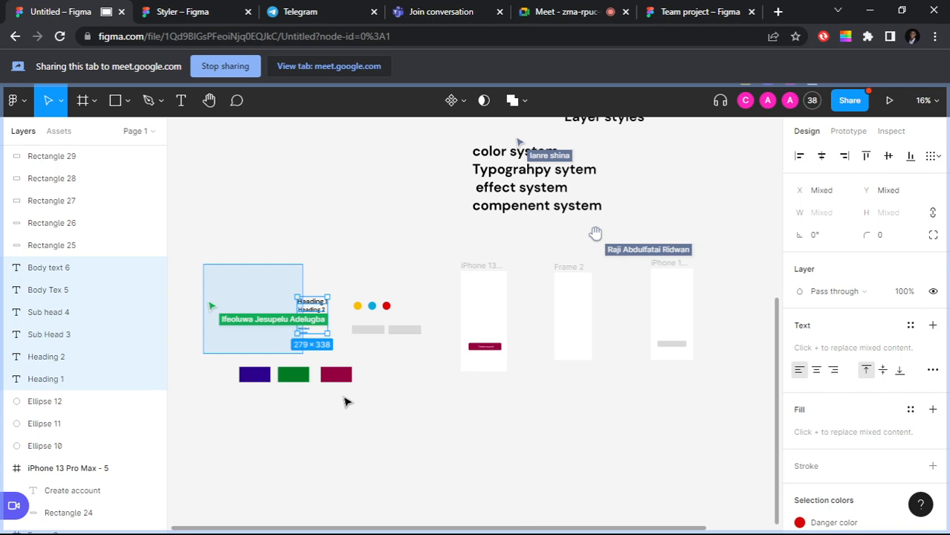
left_click_drag(346, 401, 460, 412)
scroll(594, 399, "up", 2)
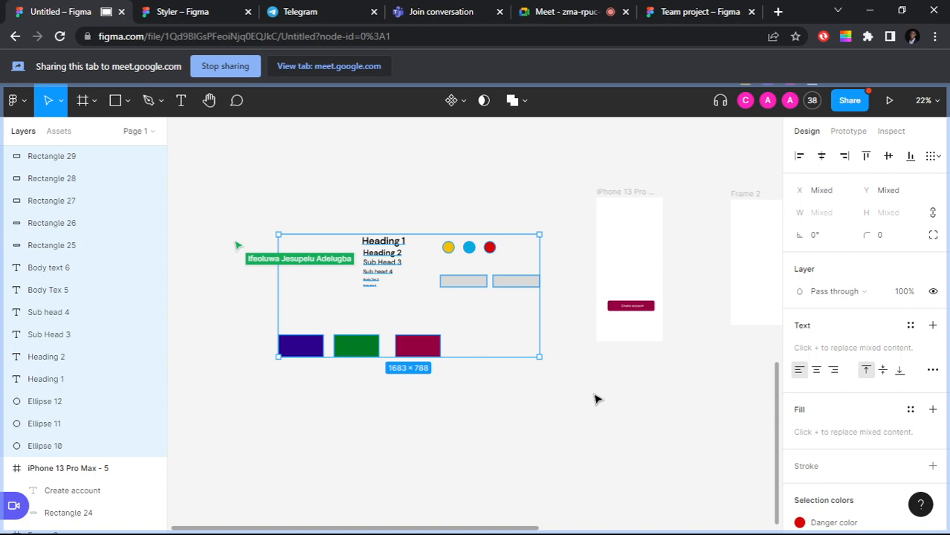
key("Delete")
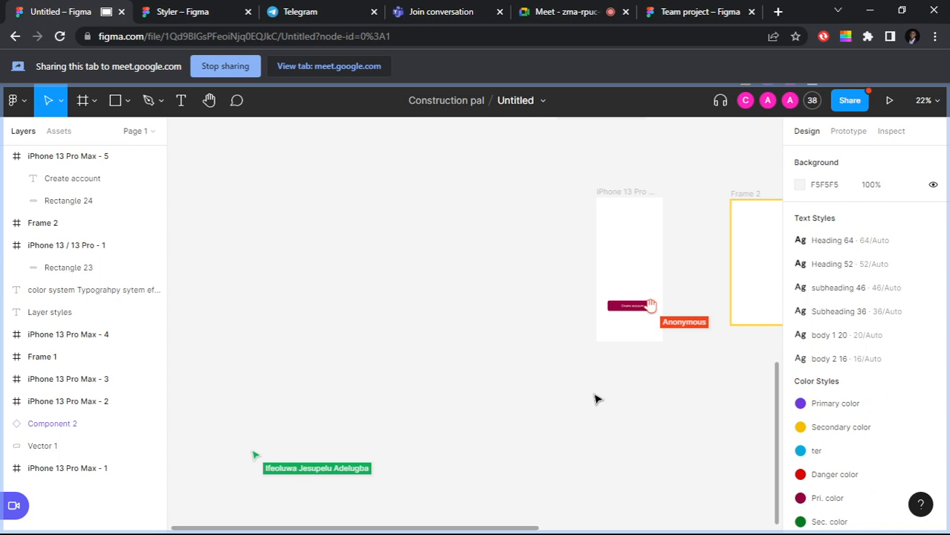
left_click_drag(594, 399, 809, 275)
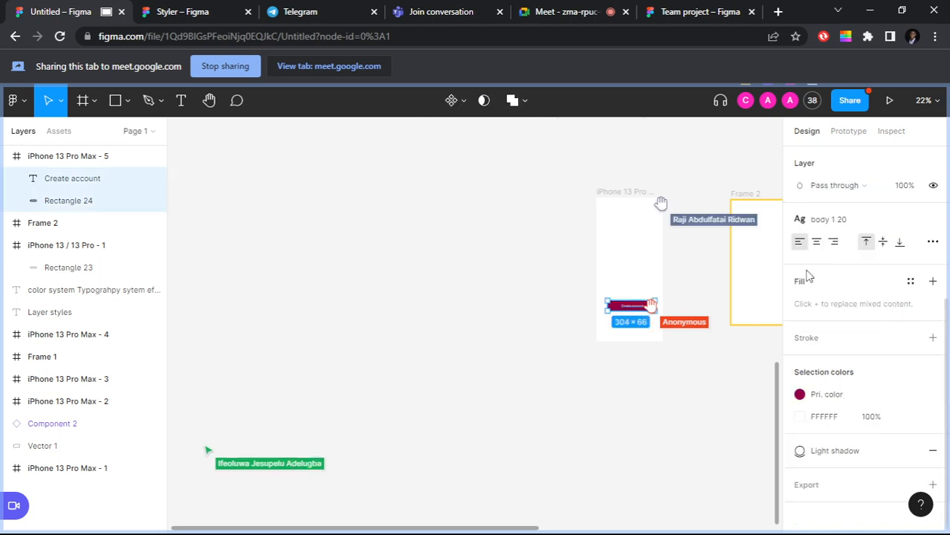
key("Delete")
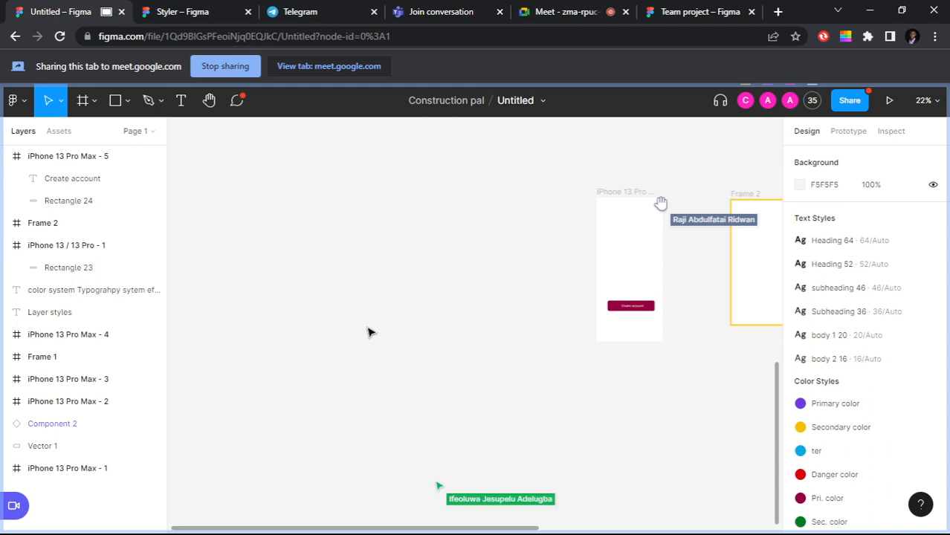
Step: In the Styler plugin's browser tab, search the Community plugins for "automatic", and share that tab to the Google Meet call
left_click(188, 13)
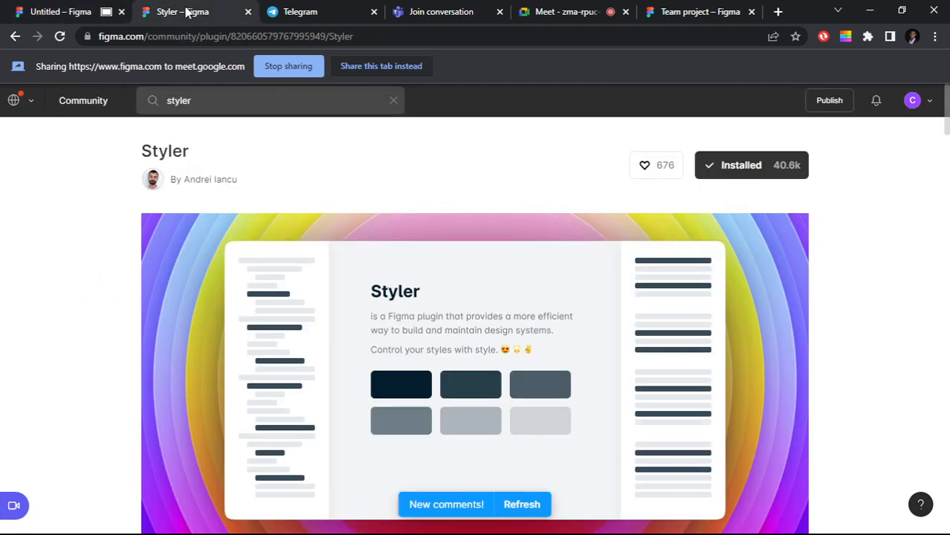
left_click(290, 103)
key("BackSpace")
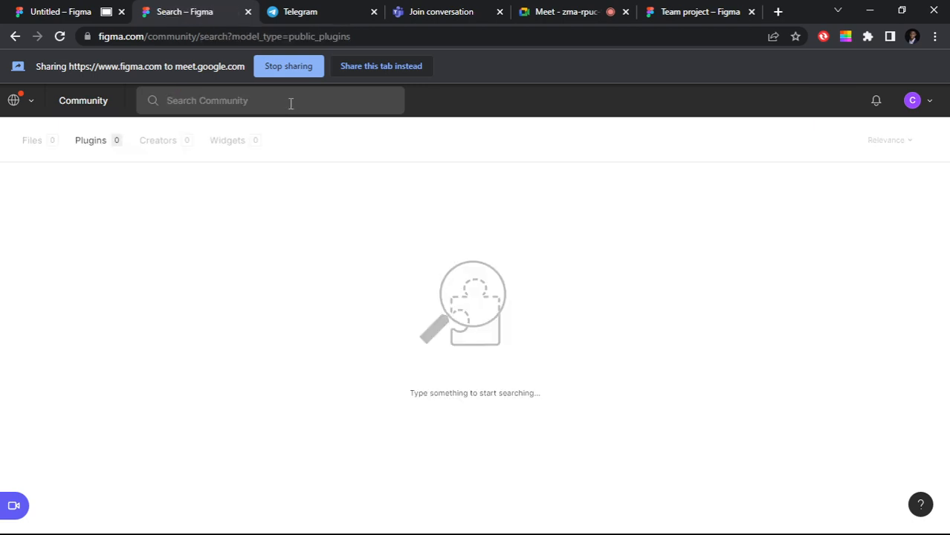
type("auto")
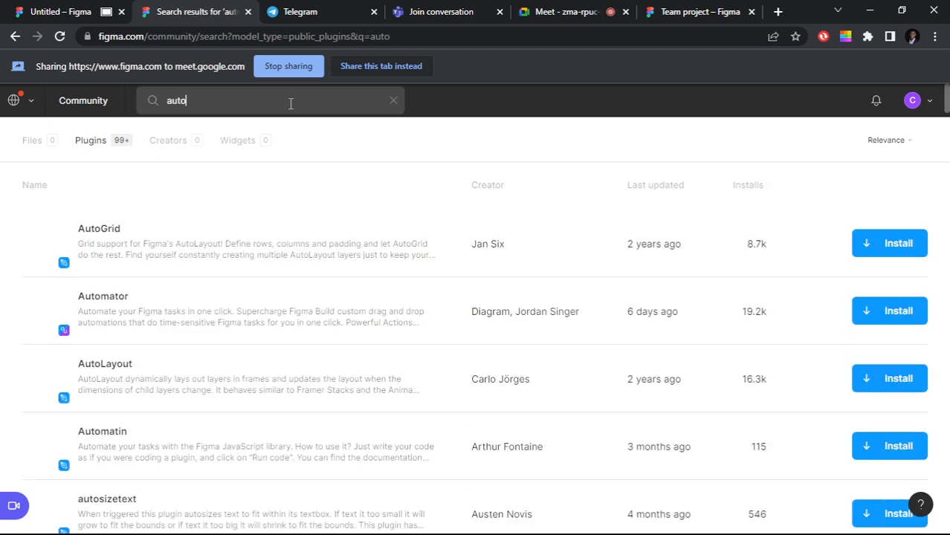
type("matic")
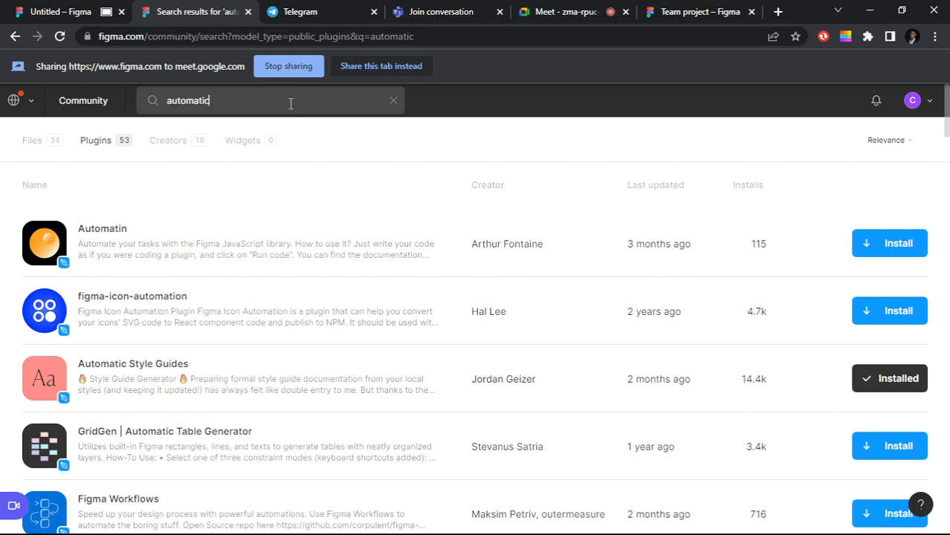
left_click(378, 67)
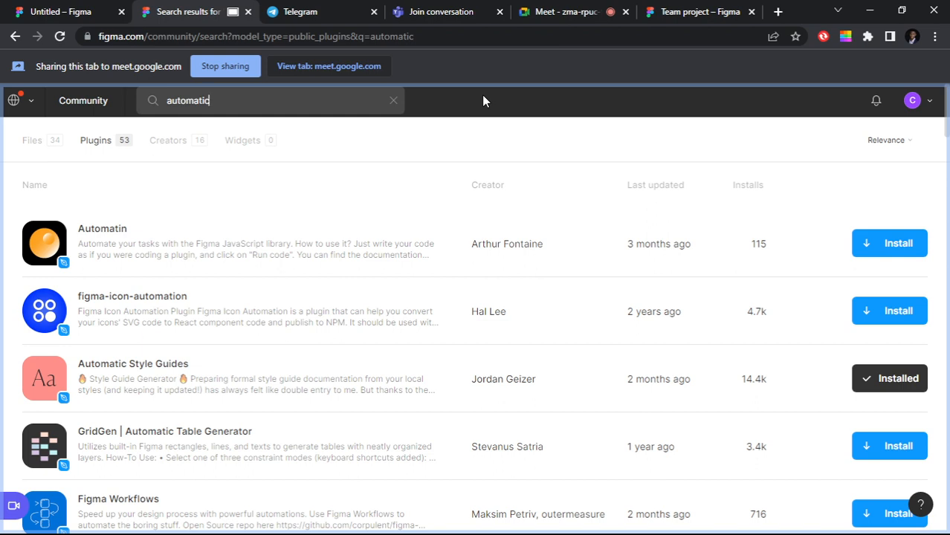
Step: Extend the plugin search to "automatic style", and open the Automatic Style Guides page to read how it works
type("style")
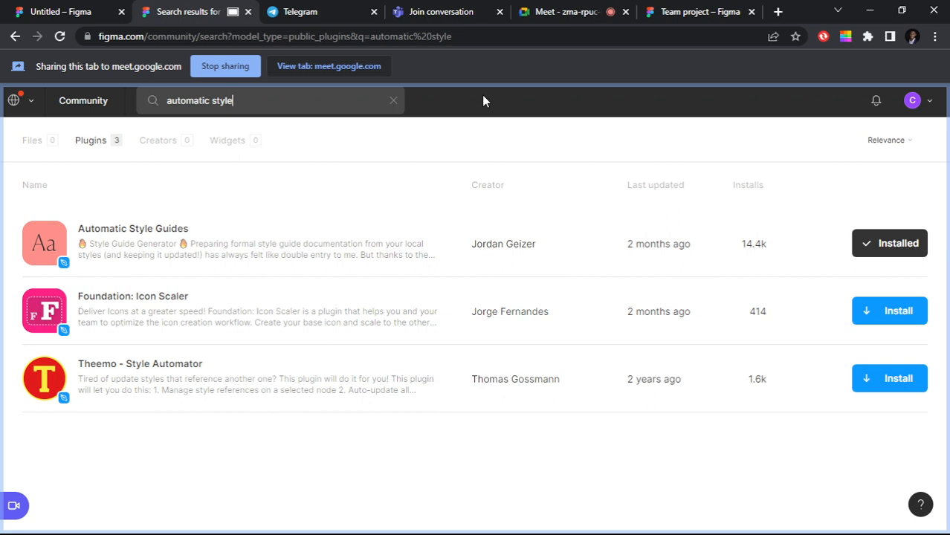
left_click(142, 244)
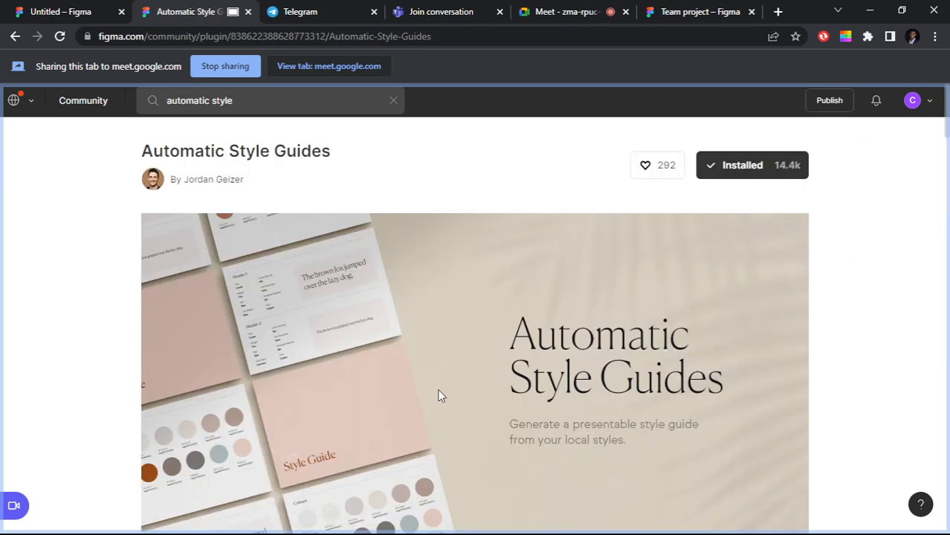
scroll(456, 360, "down", 3)
scroll(214, 345, "down", 2)
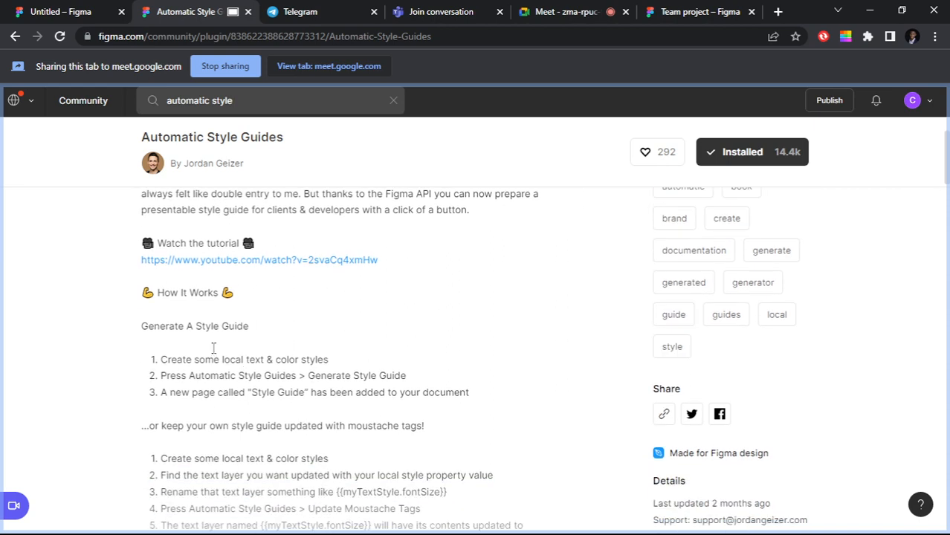
Step: Post the comment "thank you ... i appreciate" on the Automatic Style Guides plugin page
scroll(240, 327, "down", 5)
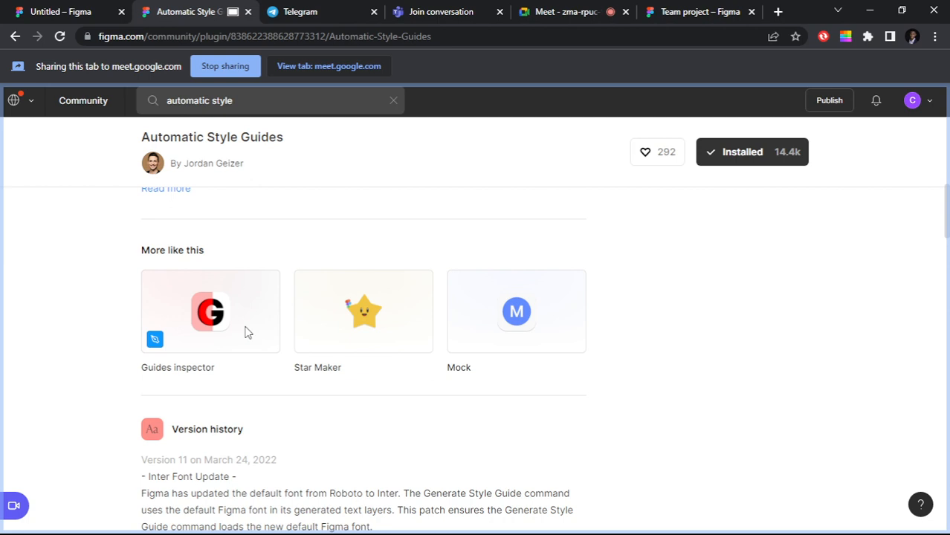
scroll(247, 332, "down", 5)
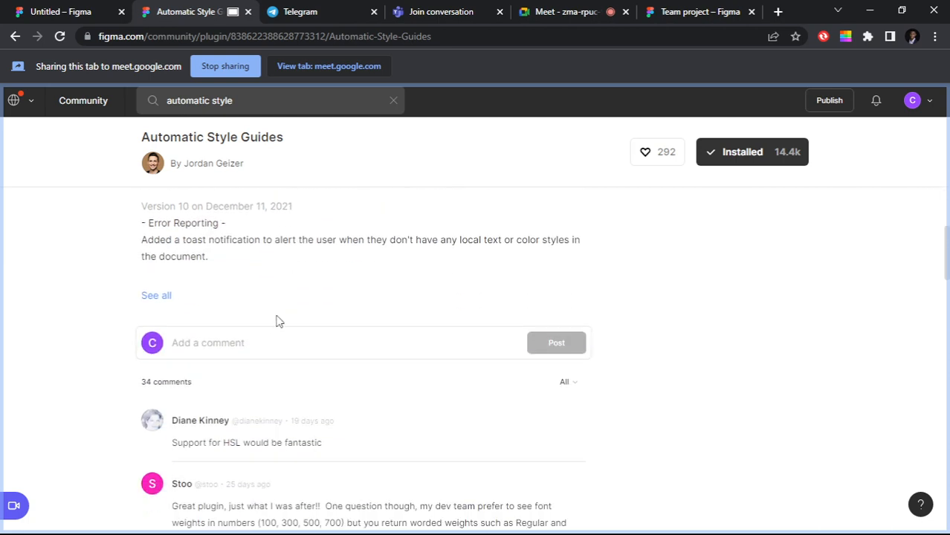
left_click(257, 337)
type("thank")
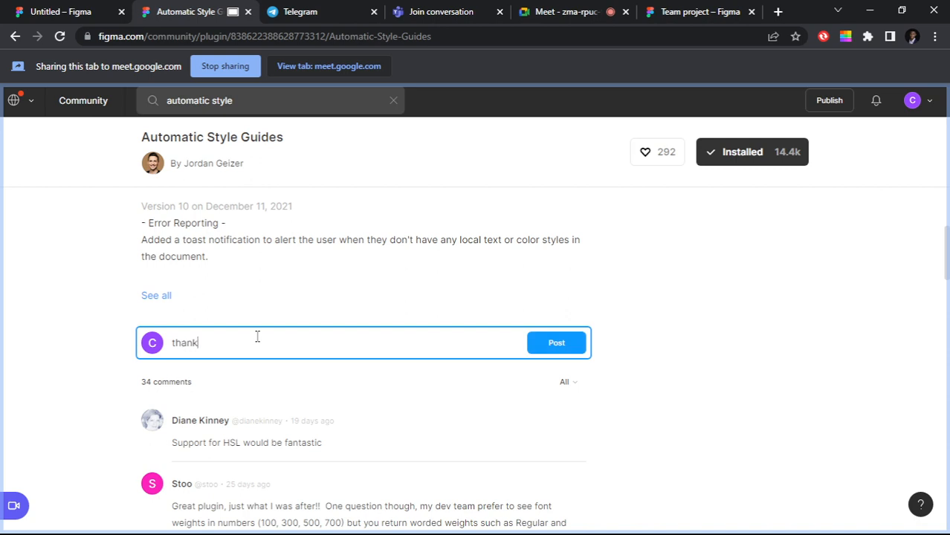
type(" you ... i appreciate")
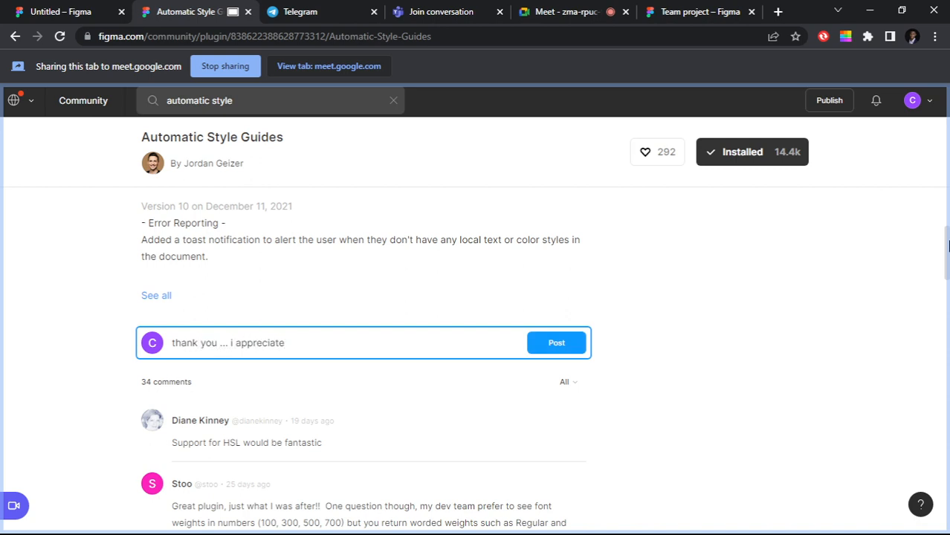
left_click(564, 350)
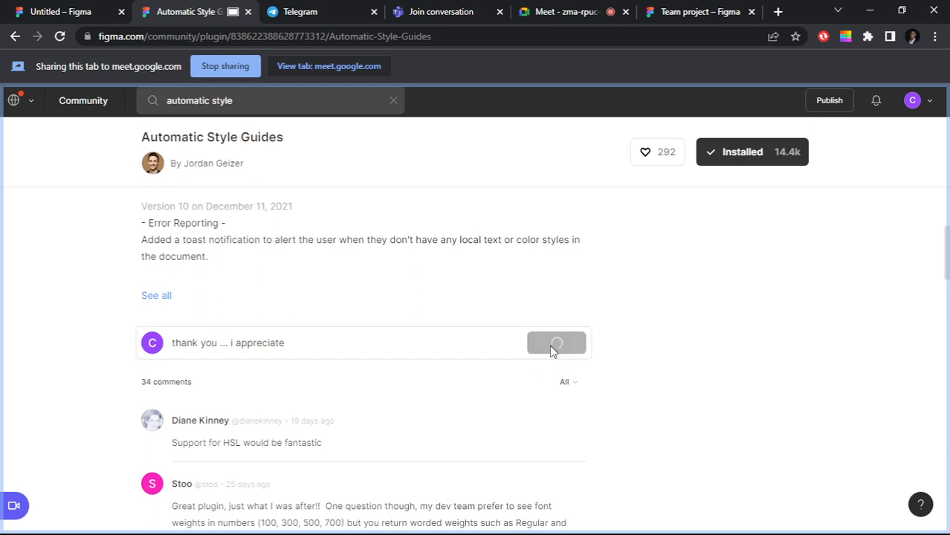
scroll(127, 220, "up", 20)
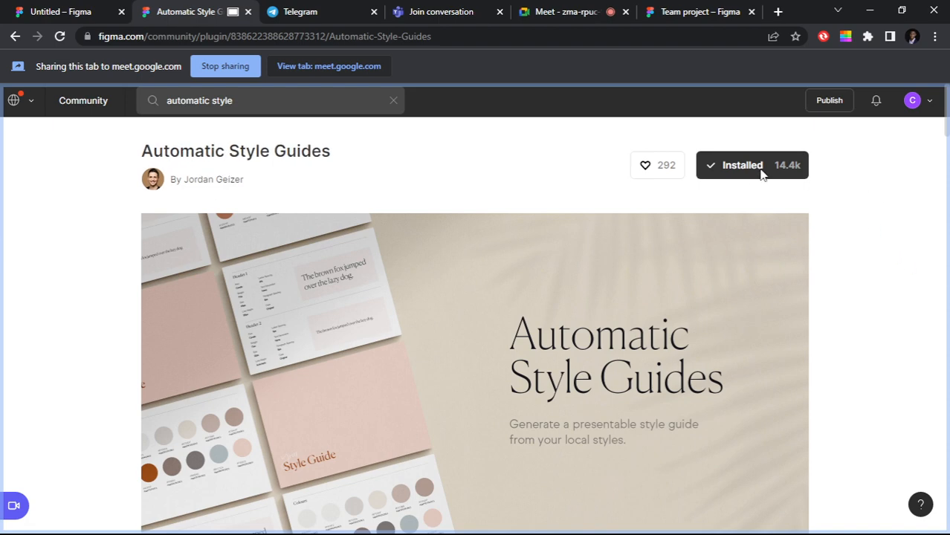
Step: Return to the Untitled file, review its local styles, and generate a style guide with the Automatic Style Guides plugin
left_click(88, 20)
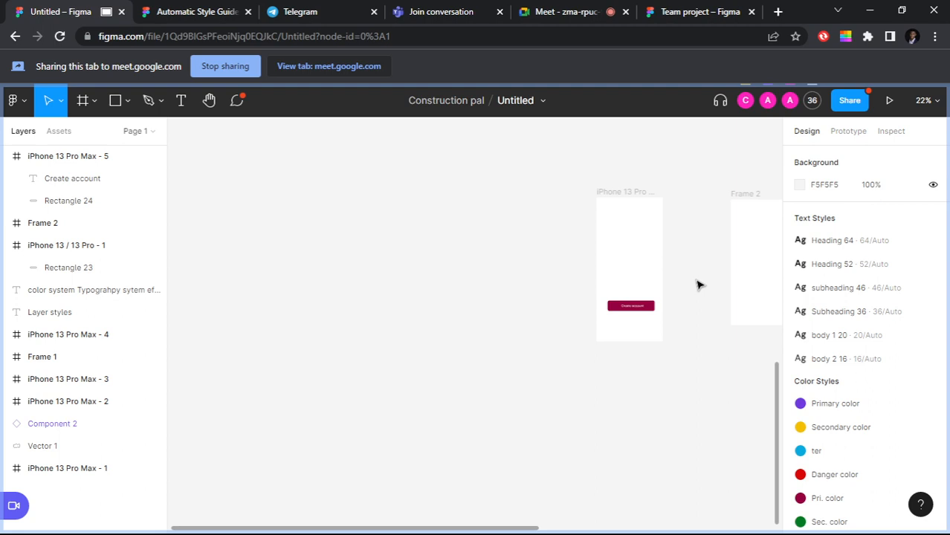
scroll(838, 250, "down", 3)
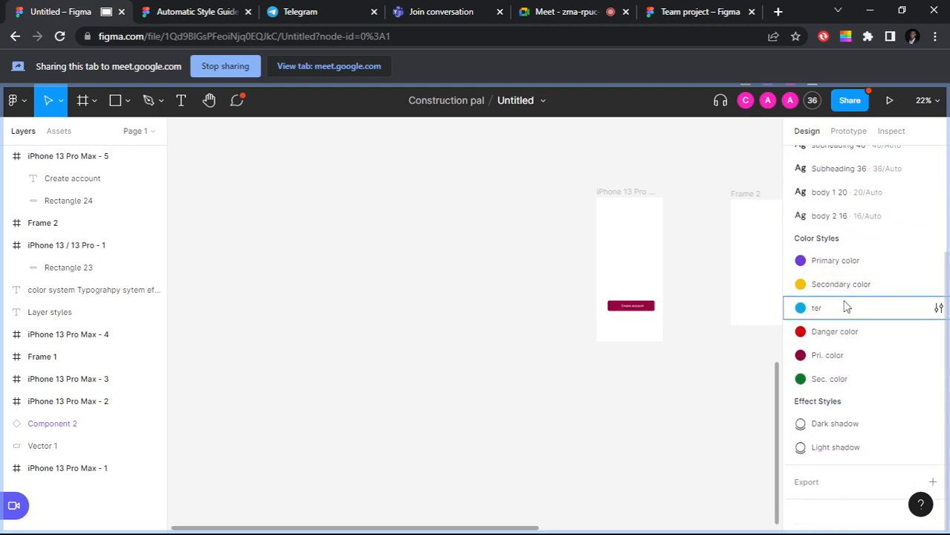
scroll(845, 307, "up", 3)
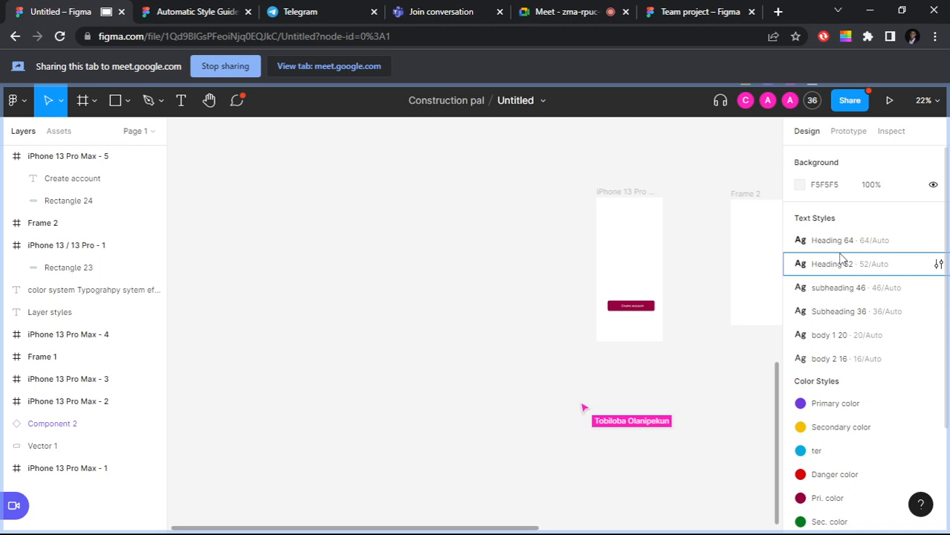
right_click(320, 237)
mouse_move(386, 356)
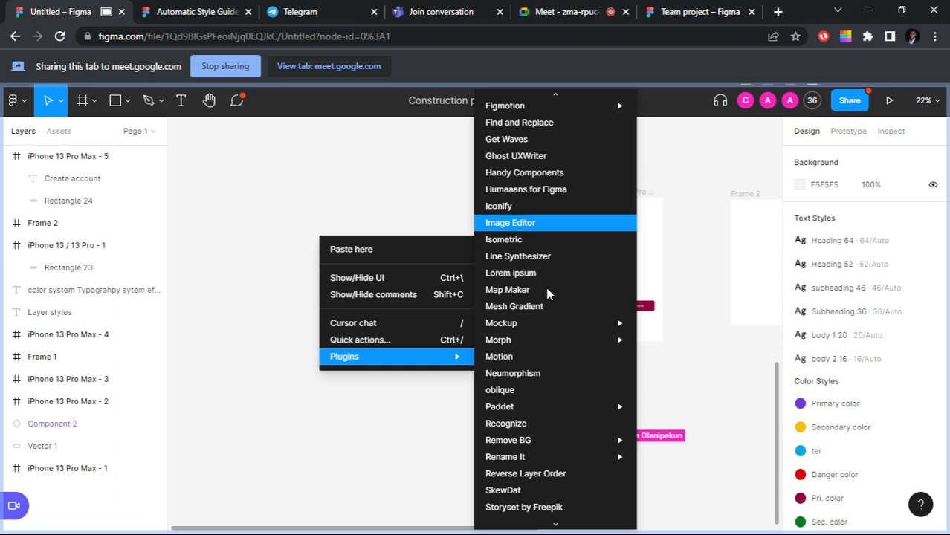
scroll(543, 298, "up", 5)
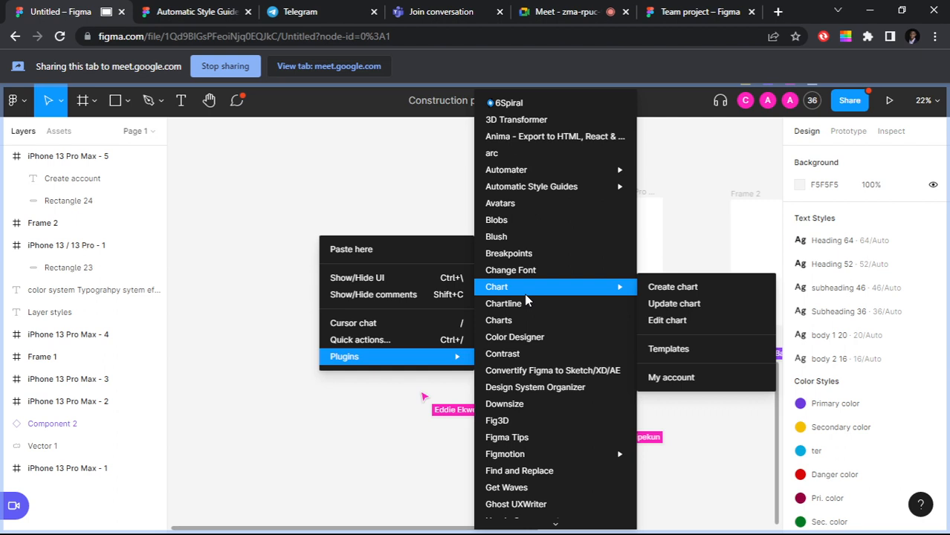
left_click(675, 209)
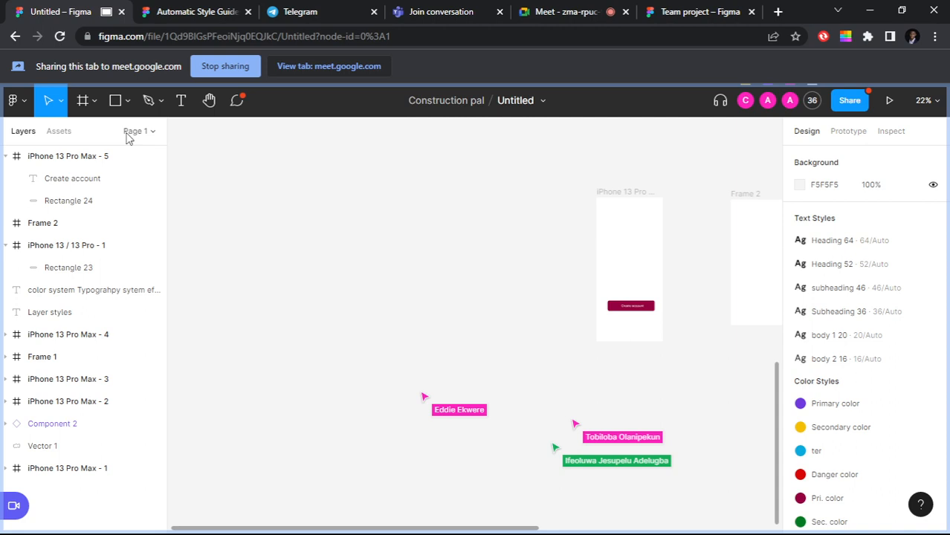
Step: Open the Style Guide page and examine its colour and heading text specifications
left_click(134, 131)
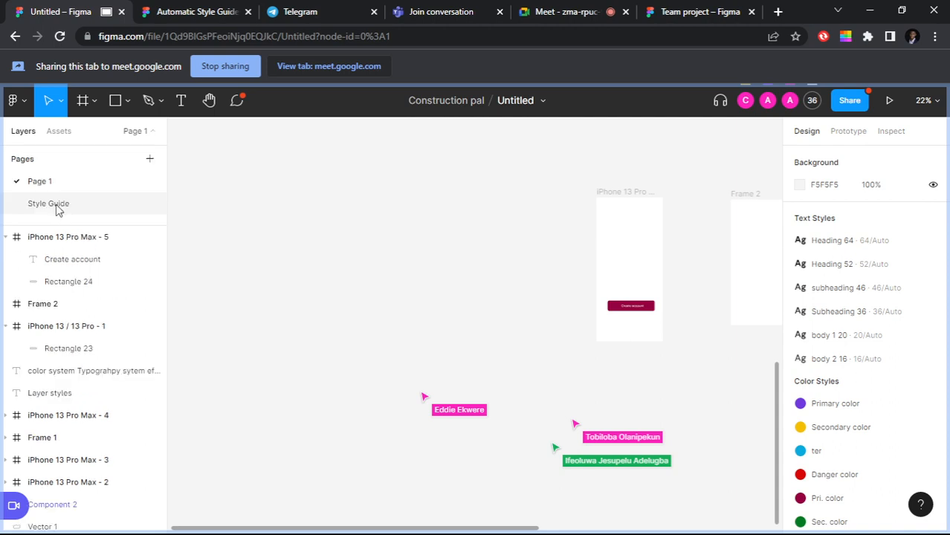
left_click(59, 210)
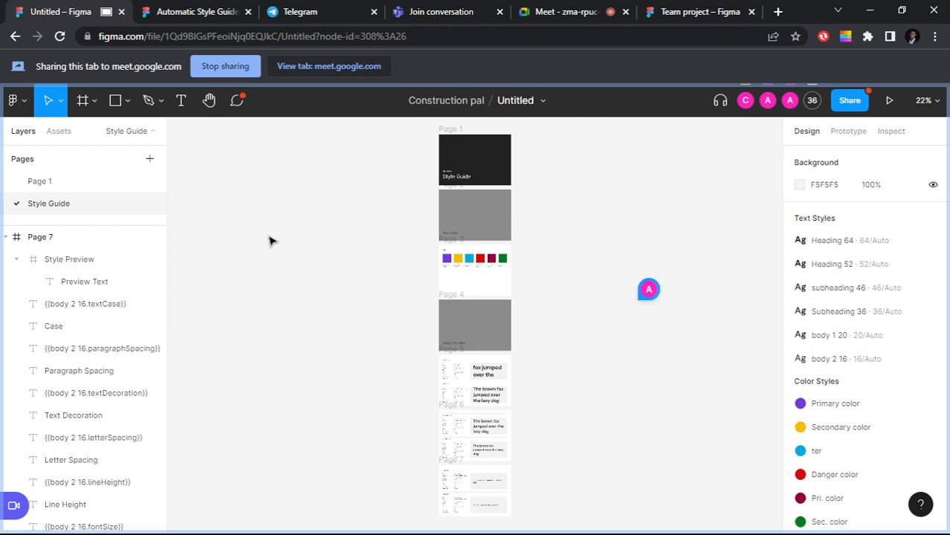
scroll(289, 268, "down", 1)
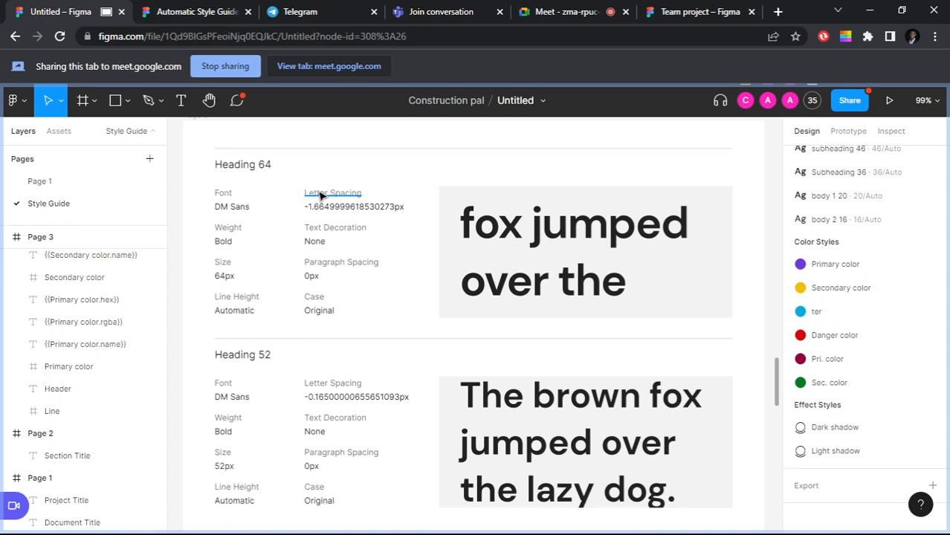
Step: Examine the Heading 64, Heading 52 and subheading text specifications in the generated style guide
scroll(544, 239, "down", 3)
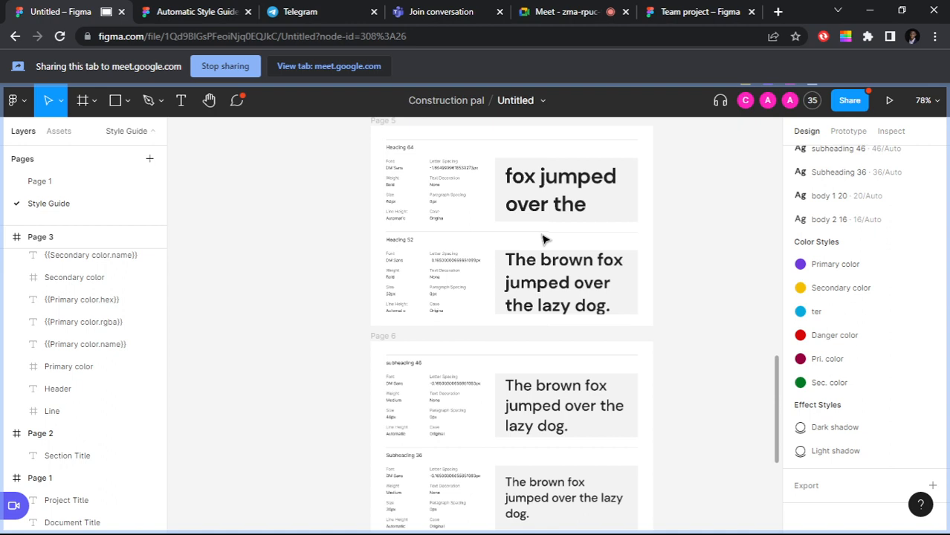
scroll(545, 239, "down", 5)
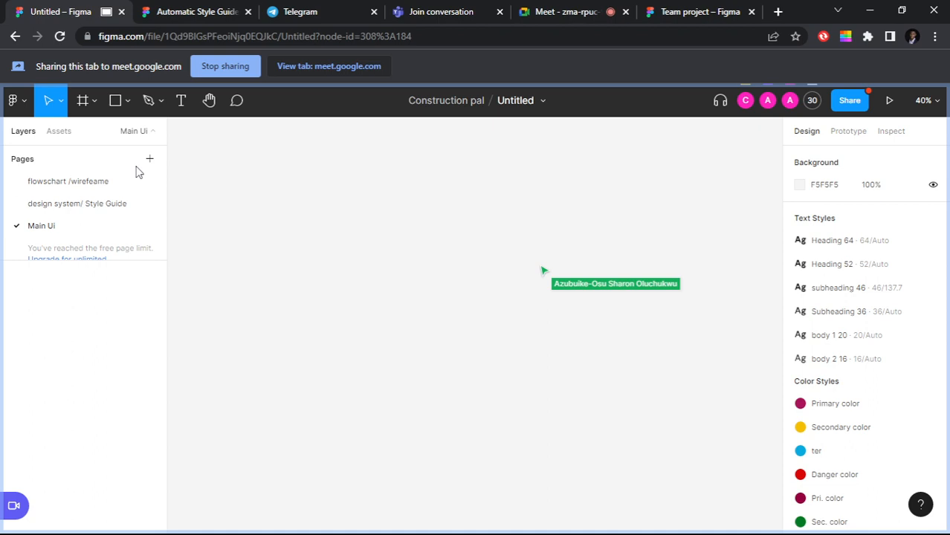
Step: On the design system/ Style Guide page, update the Page 3 colour labels with Automatic Style Guides' Update Moustache Tags command
left_click(112, 202)
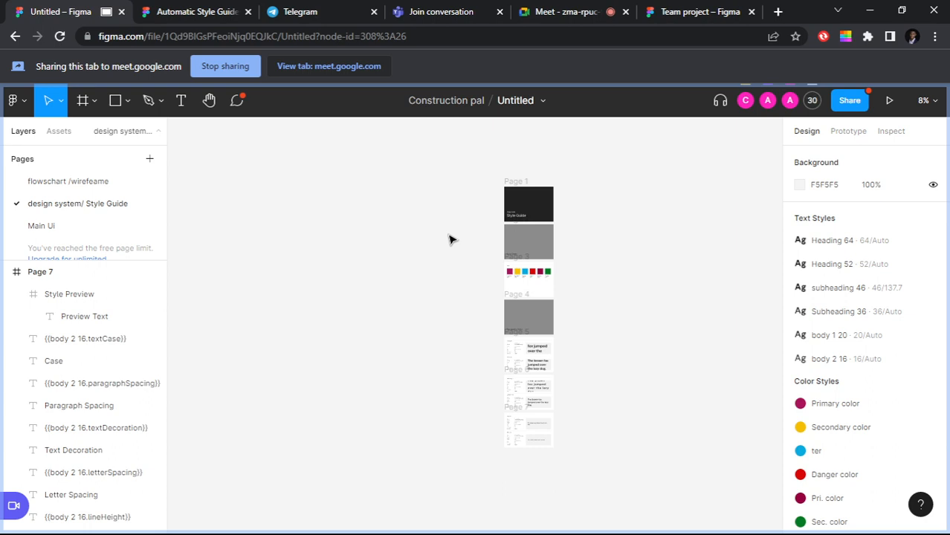
scroll(508, 283, "up", 5, "ctrl")
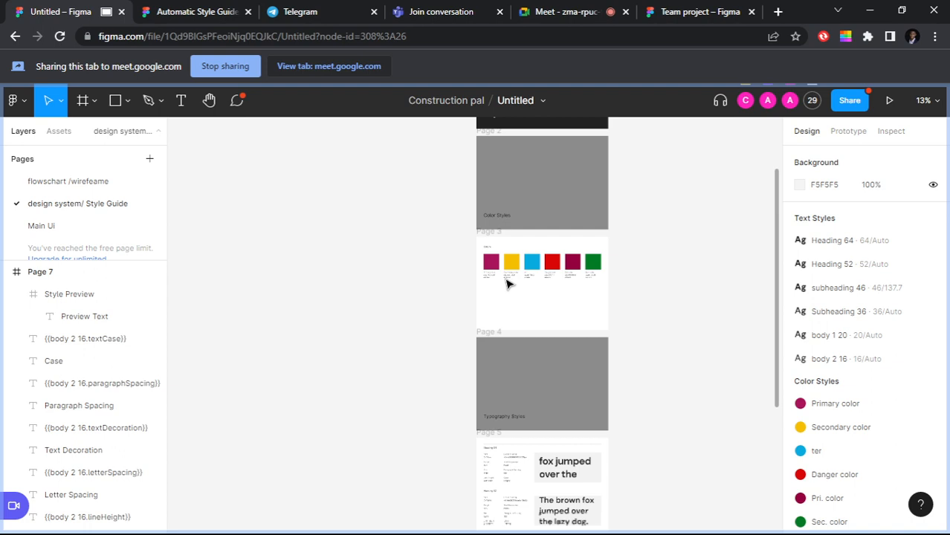
scroll(507, 283, "up", 10, "ctrl")
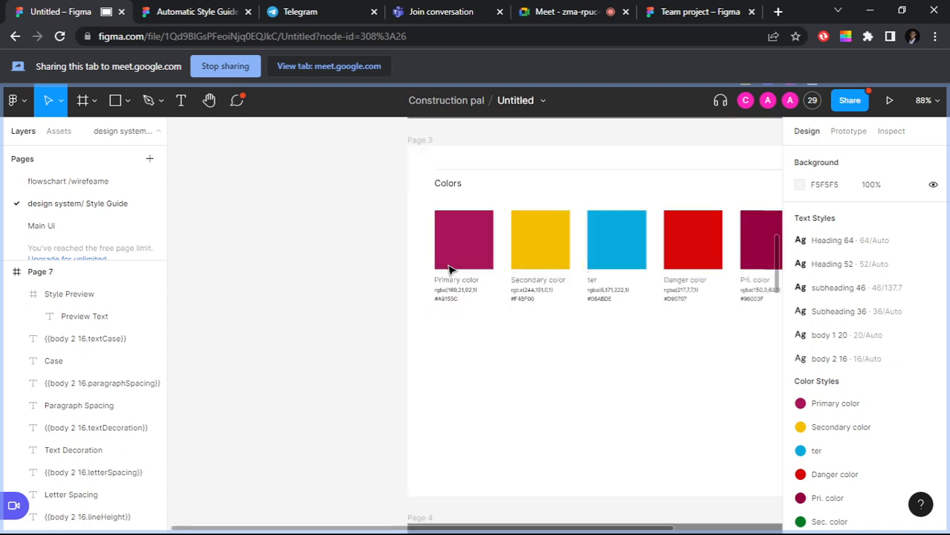
scroll(448, 269, "down", 4, "ctrl")
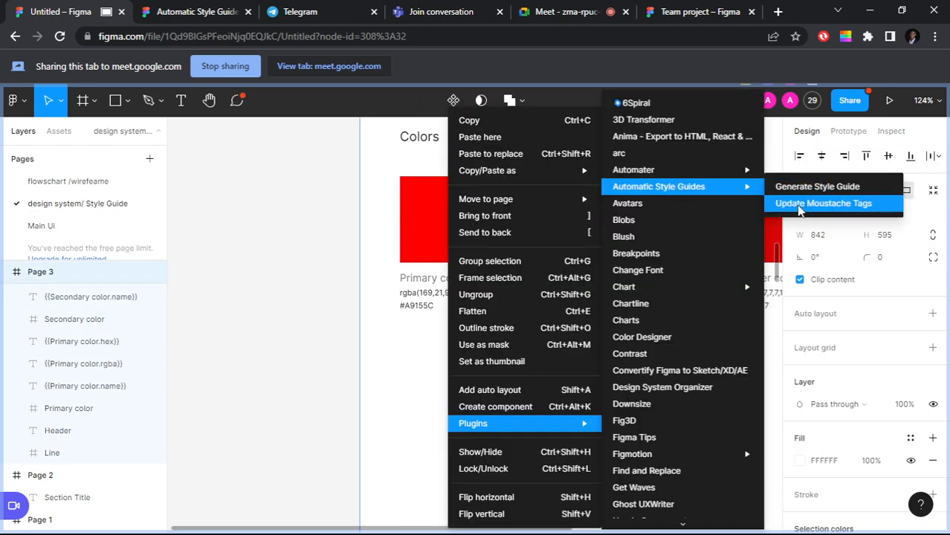
left_click(844, 203)
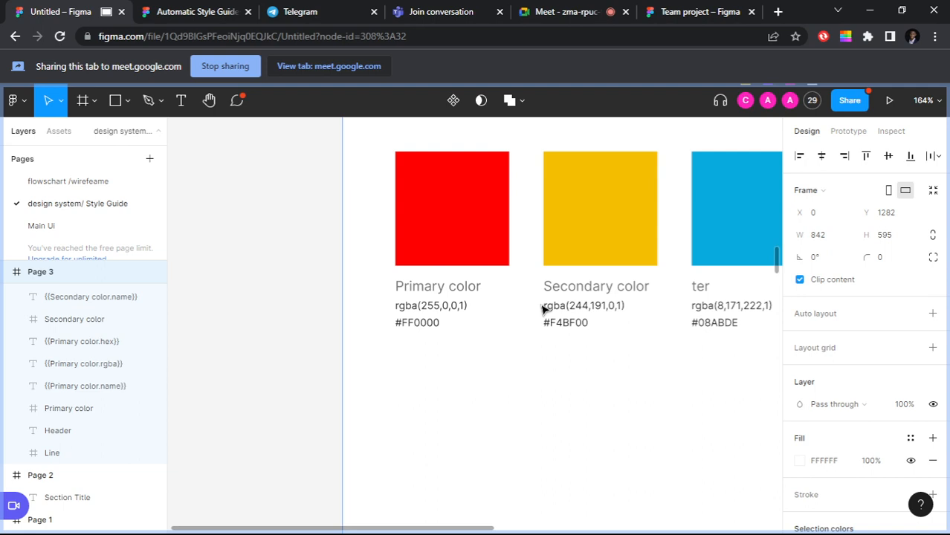
scroll(544, 309, "down", 10)
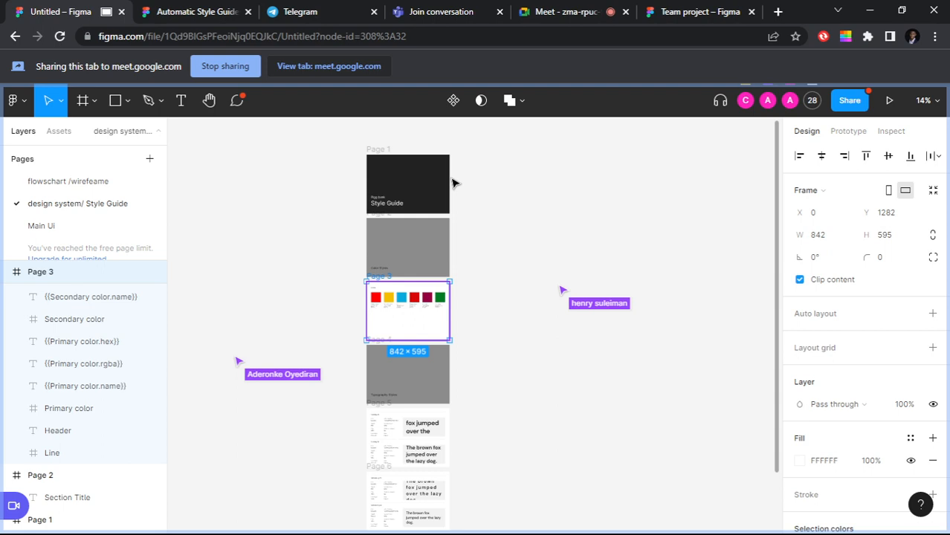
key("alt")
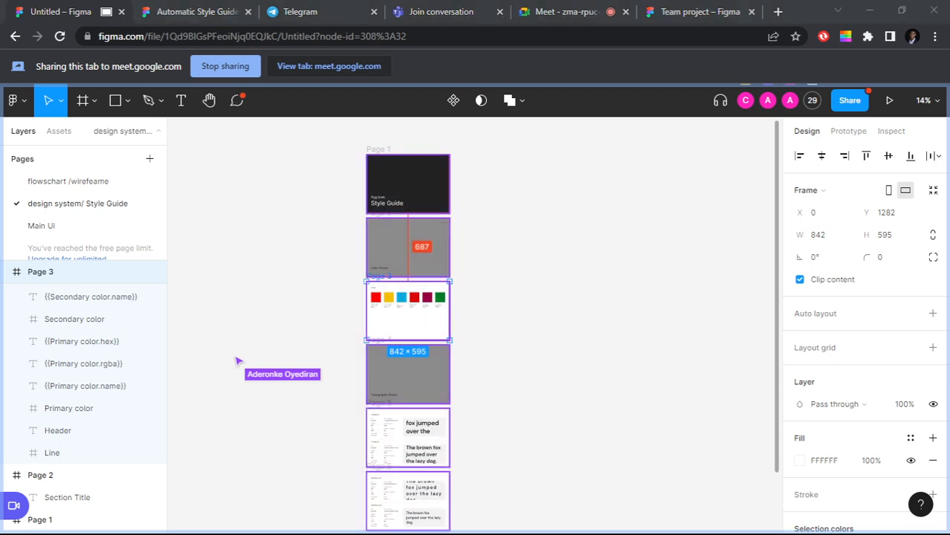
key("alt+Tab")
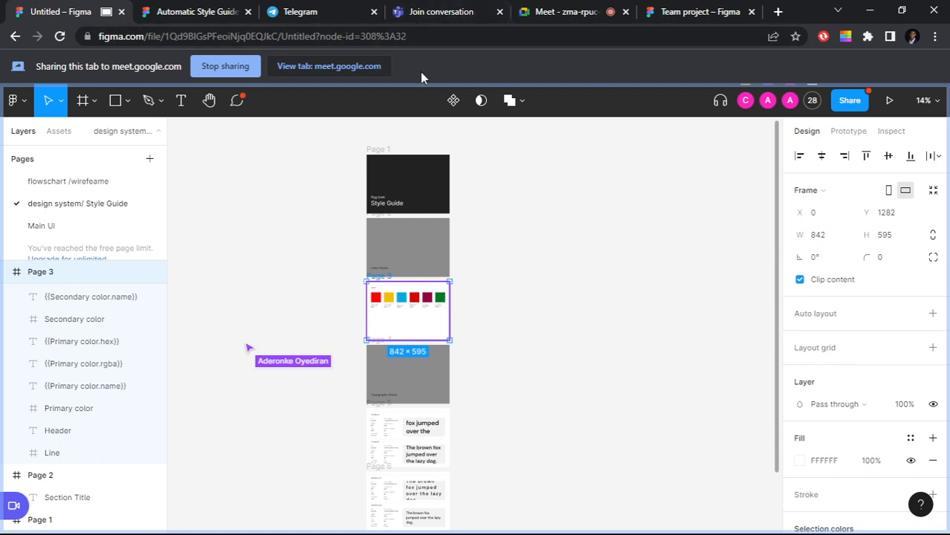
key("alt+Tab")
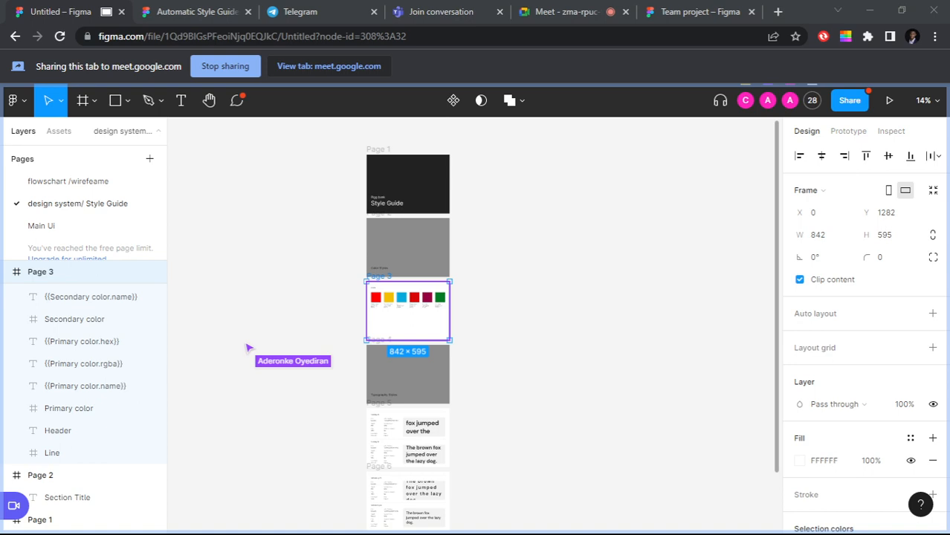